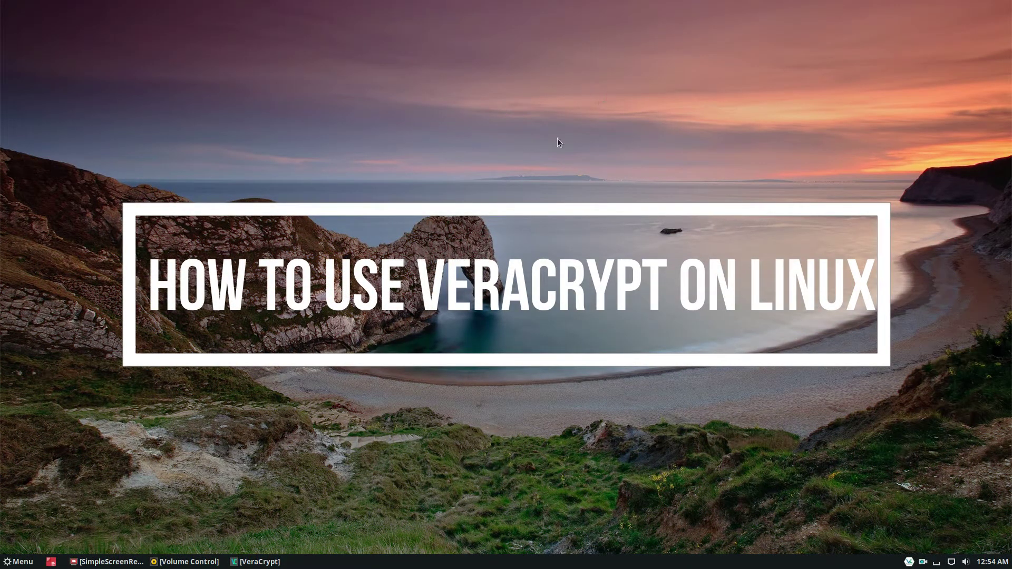
{"action": "key", "text": "alt+Tab"}
{"action": "left_click_drag", "start_coordinate": [506, 159], "coordinate": [576, 79]}
{"action": "left_click", "coordinate": [704, 52]}
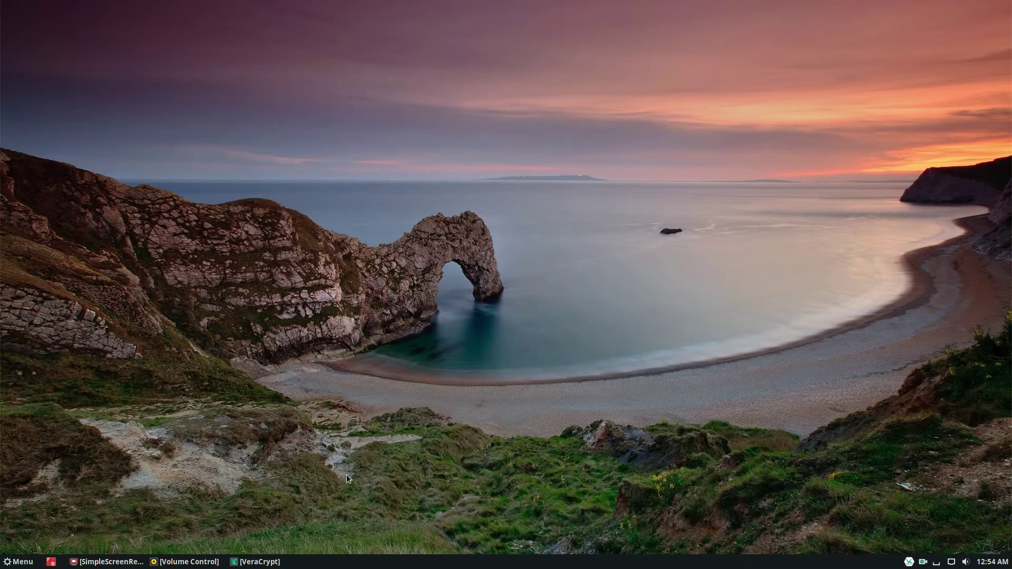
Step: Bring up the VeraCrypt window and start creating a new volume with the Volume Creation Wizard
{"action": "left_click", "coordinate": [255, 561]}
{"action": "left_click_drag", "start_coordinate": [487, 53], "coordinate": [405, 85]}
{"action": "left_click", "coordinate": [351, 97]}
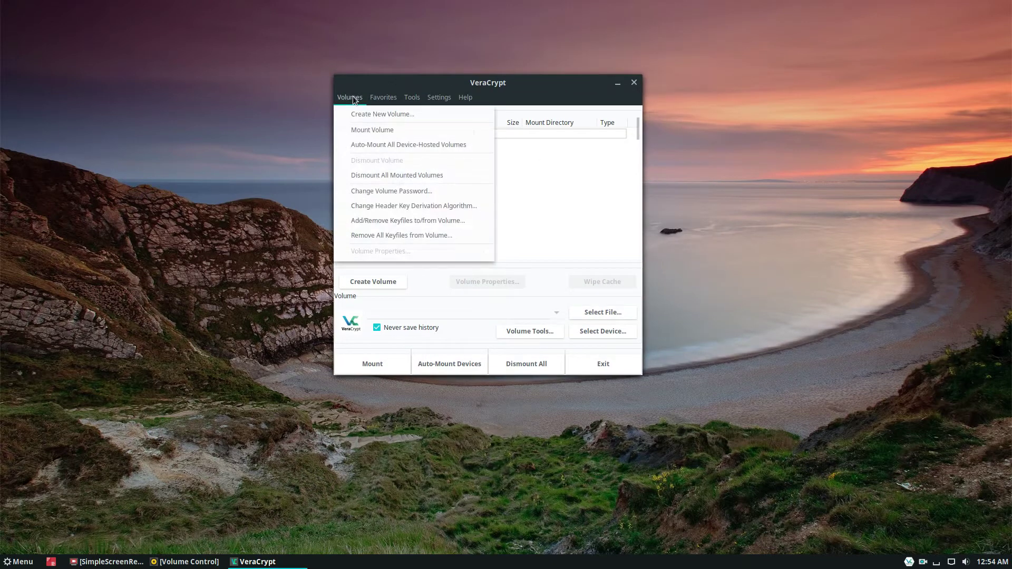
{"action": "left_click", "coordinate": [361, 99]}
{"action": "left_click", "coordinate": [429, 109]}
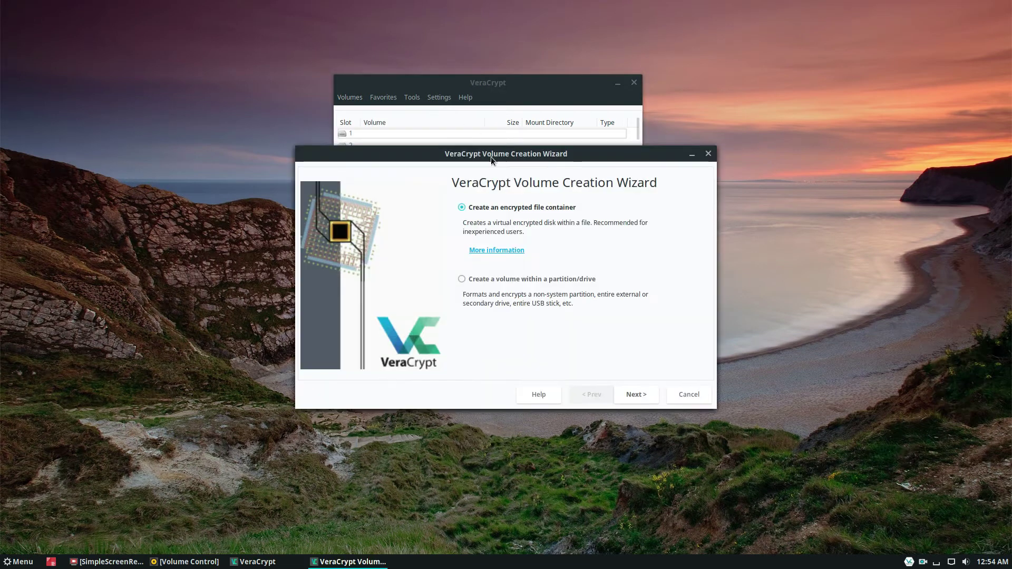
{"action": "left_click_drag", "start_coordinate": [492, 156], "coordinate": [501, 107]}
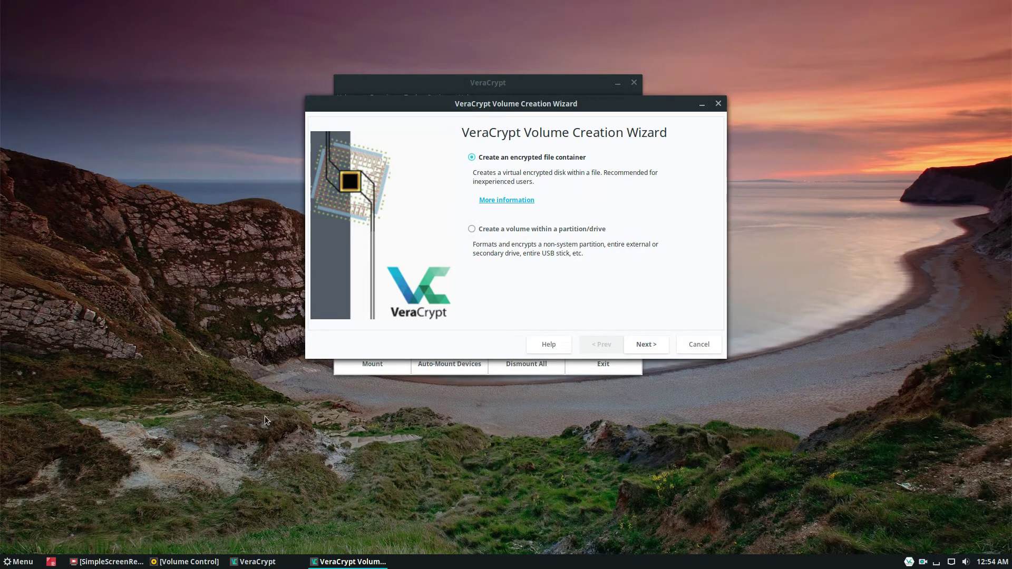
{"action": "left_click_drag", "start_coordinate": [495, 109], "coordinate": [526, 110]}
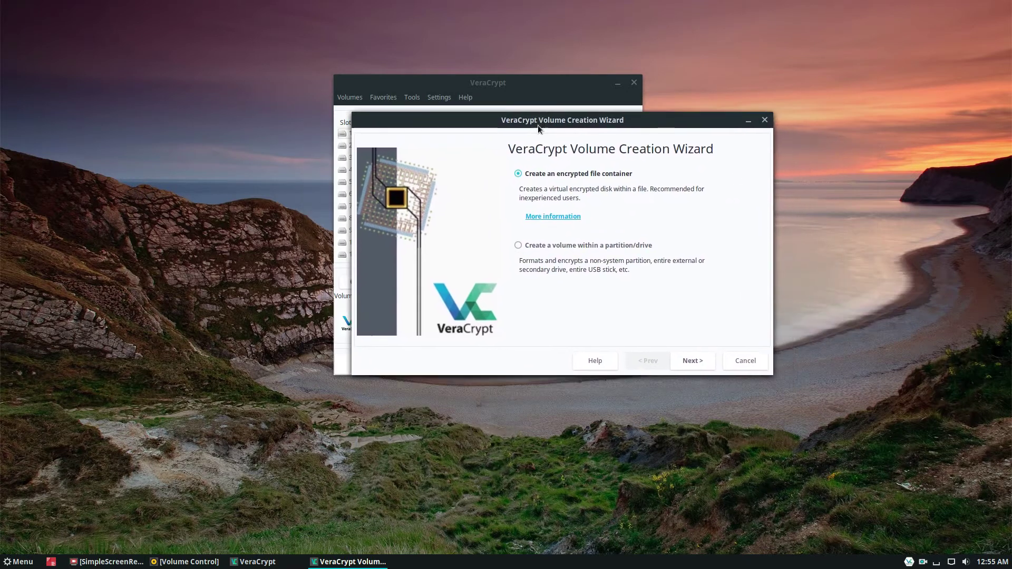
Step: Open the home folder in a maximized file manager window
{"action": "left_click", "coordinate": [20, 558]}
{"action": "left_click", "coordinate": [25, 406]}
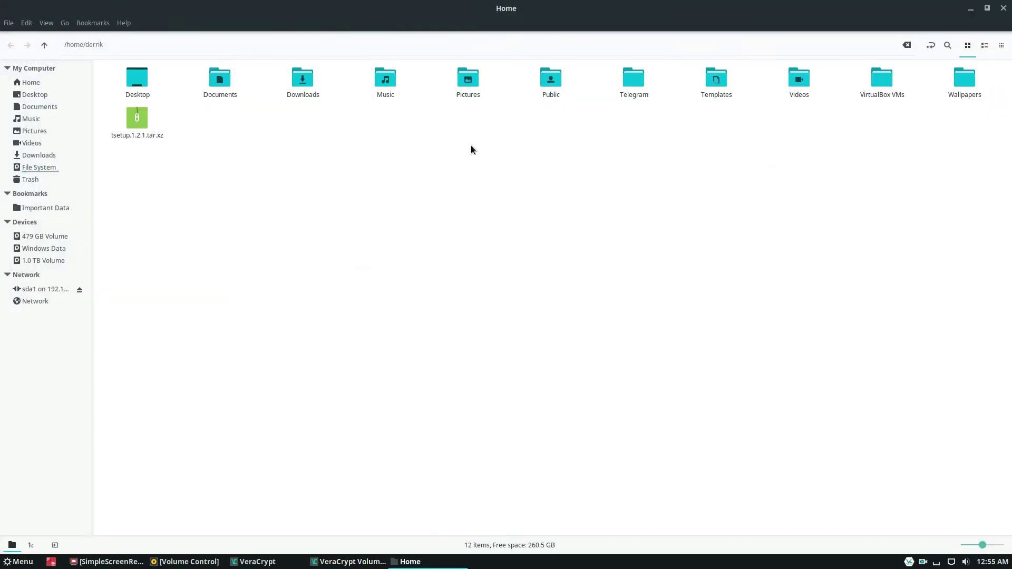
{"action": "left_click_drag", "start_coordinate": [703, 29], "coordinate": [659, 114]}
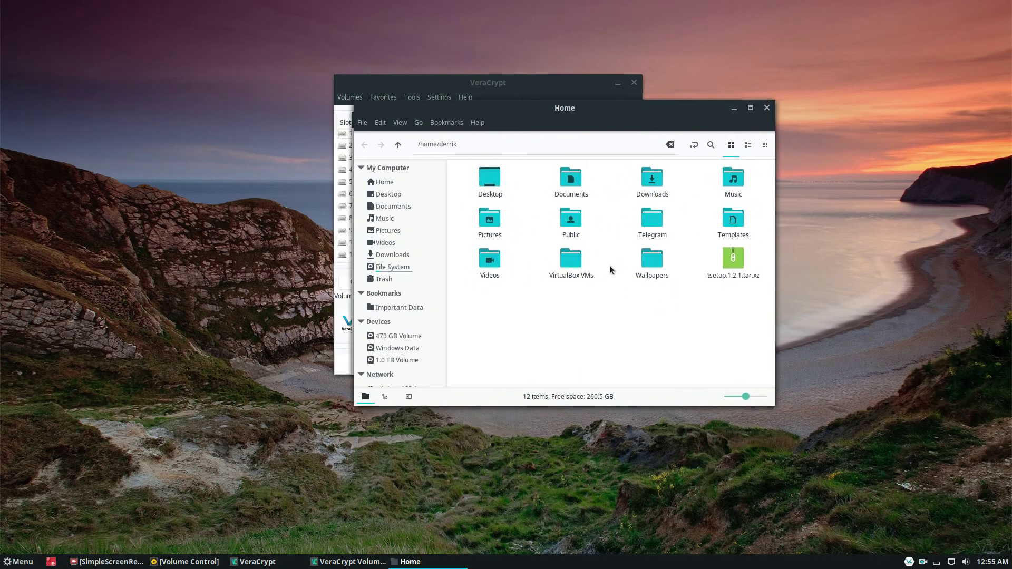
{"action": "left_click", "coordinate": [750, 107]}
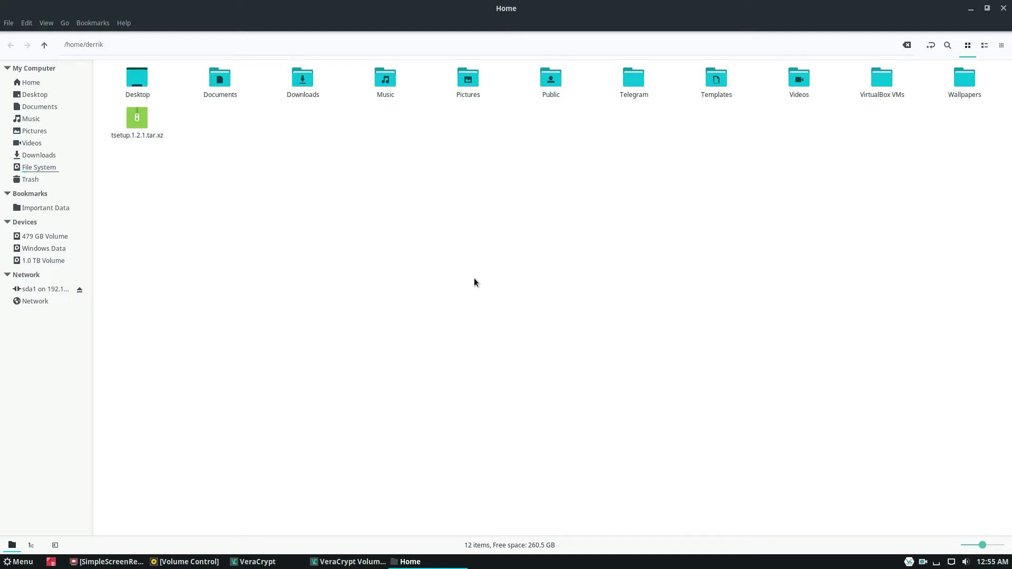
{"action": "right_click", "coordinate": [416, 166]}
{"action": "left_click", "coordinate": [118, 144]}
{"action": "left_click", "coordinate": [152, 47]}
{"action": "left_click", "coordinate": [388, 169]}
{"action": "right_click", "coordinate": [366, 133]}
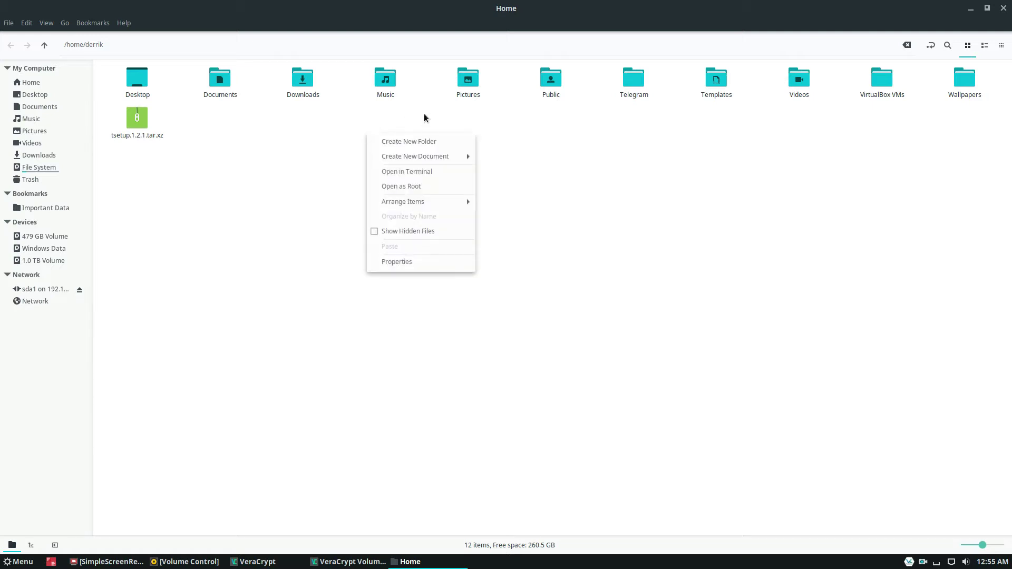
{"action": "mouse_move", "coordinate": [437, 159]}
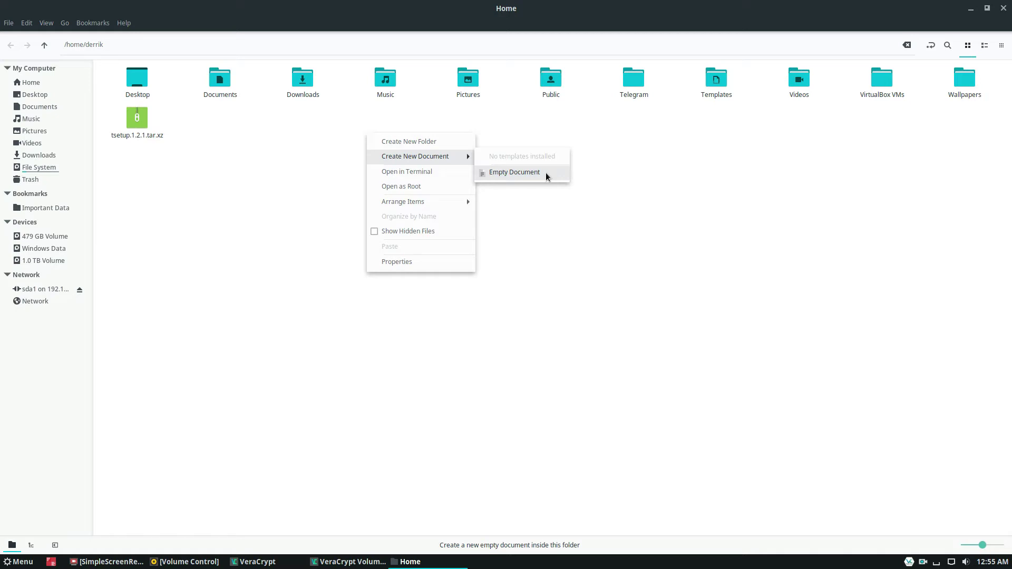
{"action": "left_click", "coordinate": [492, 175]}
{"action": "right_click", "coordinate": [353, 137]}
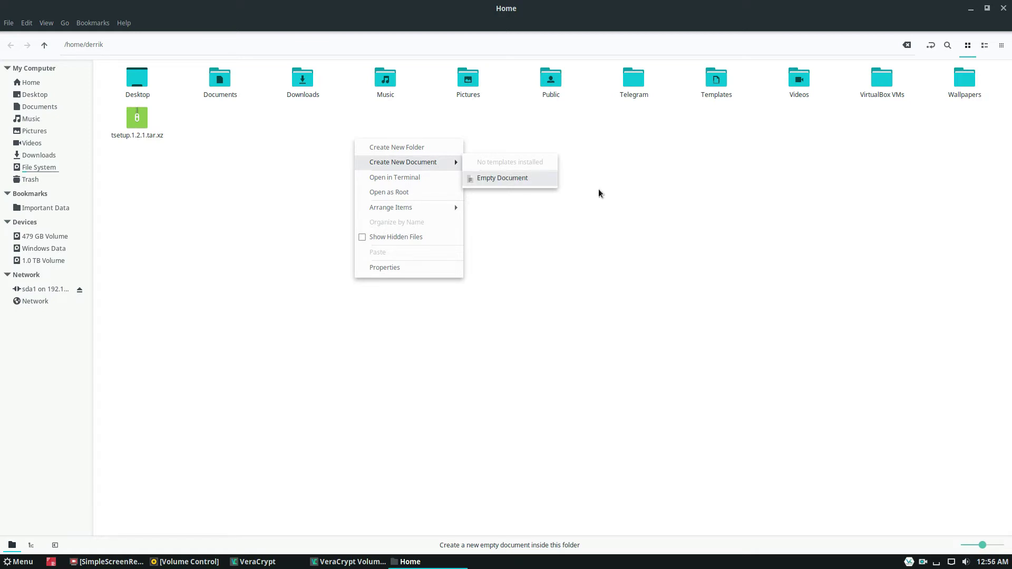
{"action": "left_click", "coordinate": [759, 299]}
Step: Launch the text editor and save a blank document in the home folder as empty-file
{"action": "key", "text": "super"}
{"action": "type", "text": "vera"}
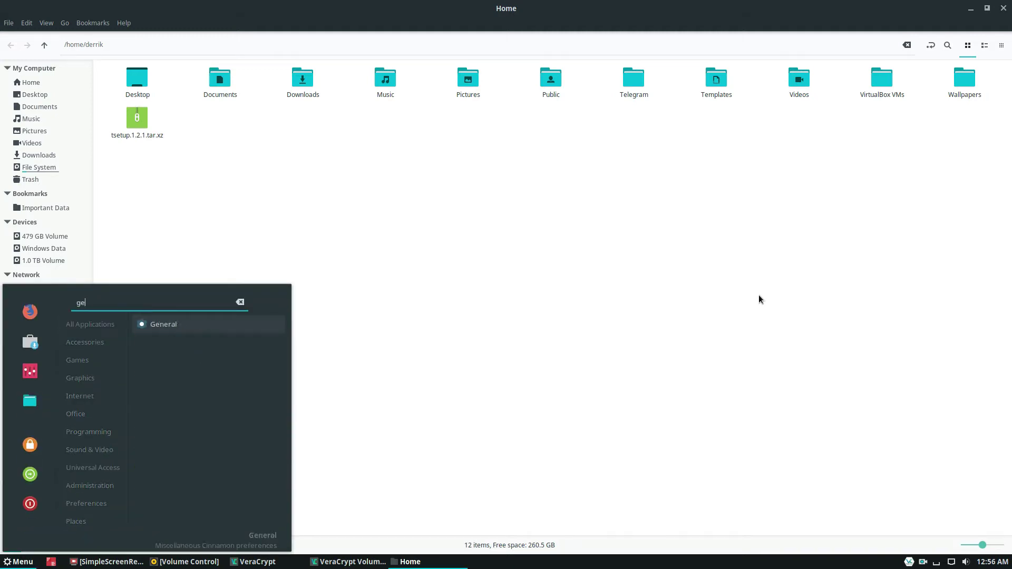
{"action": "key", "text": "Return"}
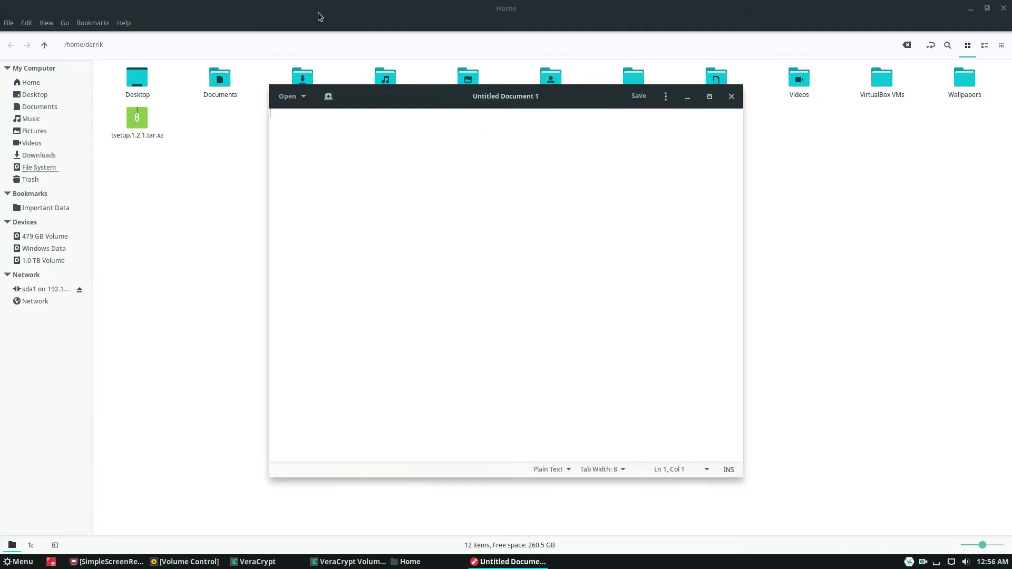
{"action": "left_click", "coordinate": [638, 96]}
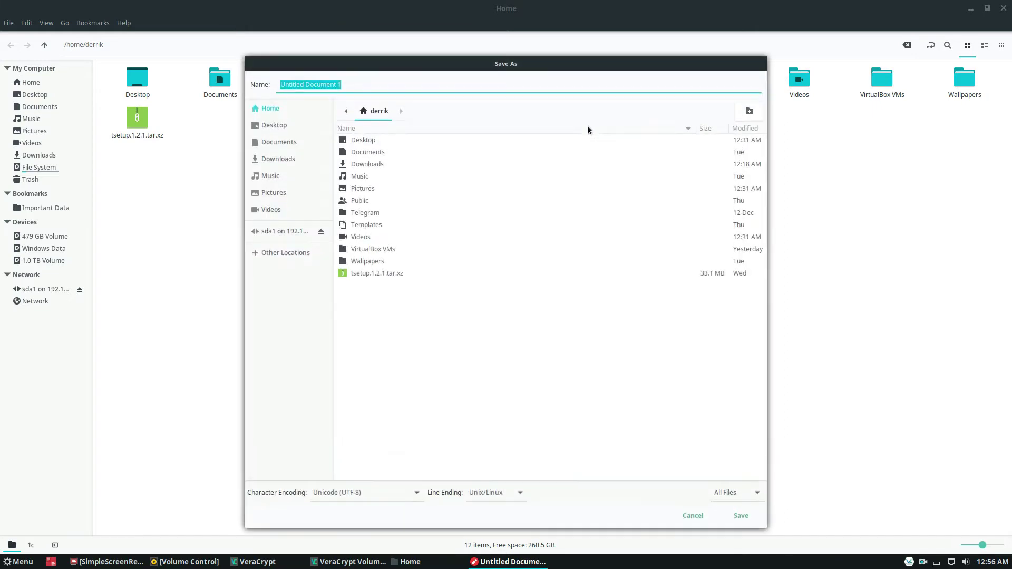
{"action": "left_click", "coordinate": [390, 87]}
{"action": "key", "text": "ctrl+a"}
{"action": "key", "text": "BackSpace"}
{"action": "type", "text": "empty="}
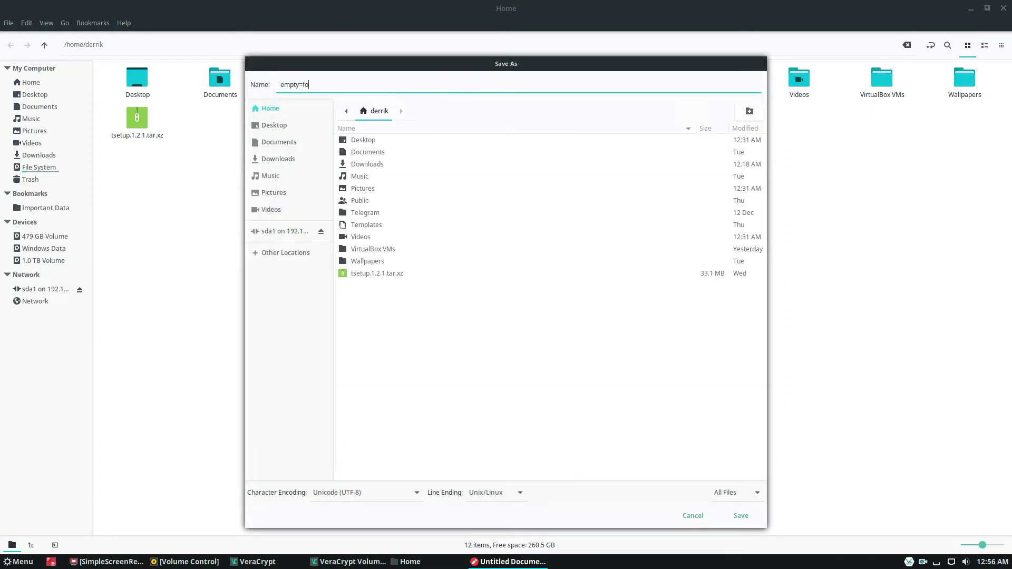
{"action": "type", "text": "file"}
{"action": "key", "text": "Return"}
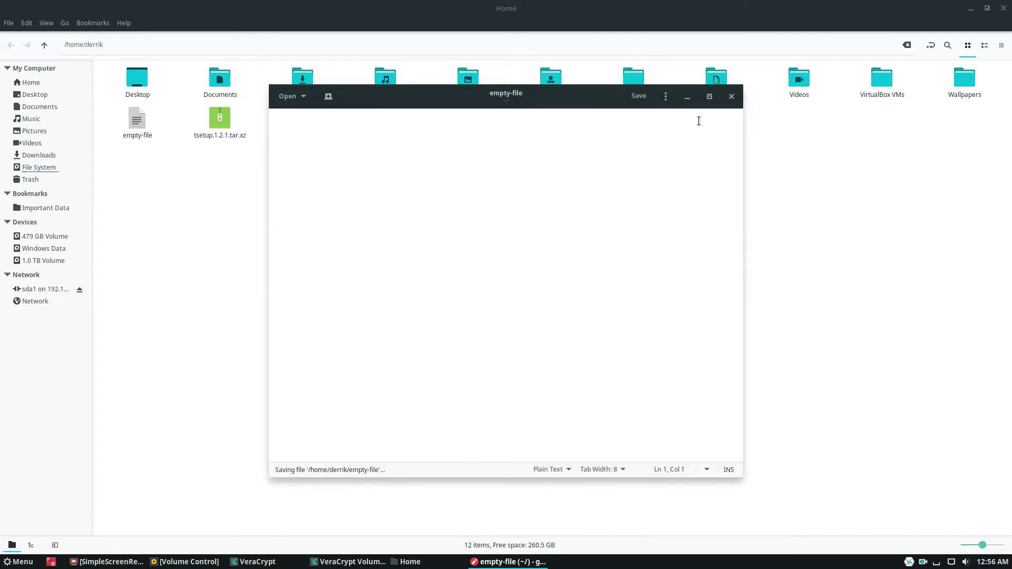
Step: Move empty-file and tsetup.1.2.1.tar.xz from the home folder to the trash and close the text editor
{"action": "mouse_move", "coordinate": [143, 140]}
{"action": "left_mouse_down"}
{"action": "mouse_move", "coordinate": [143, 218]}
{"action": "mouse_move", "coordinate": [145, 127]}
{"action": "left_mouse_up"}
{"action": "left_click_drag", "start_coordinate": [196, 215], "coordinate": [135, 125]}
{"action": "right_click", "coordinate": [135, 125]}
{"action": "left_click_drag", "start_coordinate": [355, 158], "coordinate": [144, 127]}
{"action": "right_click", "coordinate": [143, 127]}
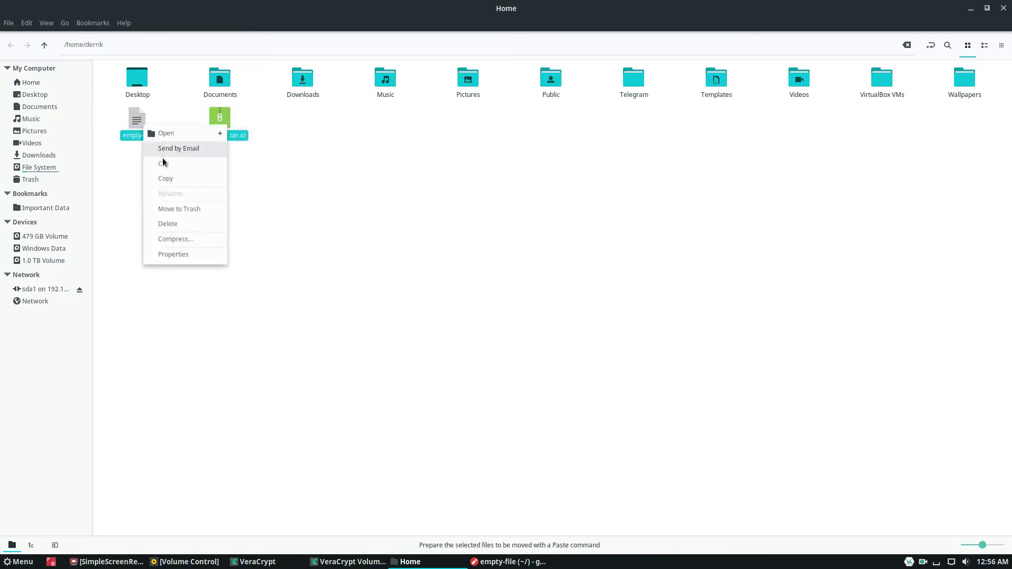
{"action": "left_click", "coordinate": [189, 209]}
{"action": "right_click", "coordinate": [475, 563]}
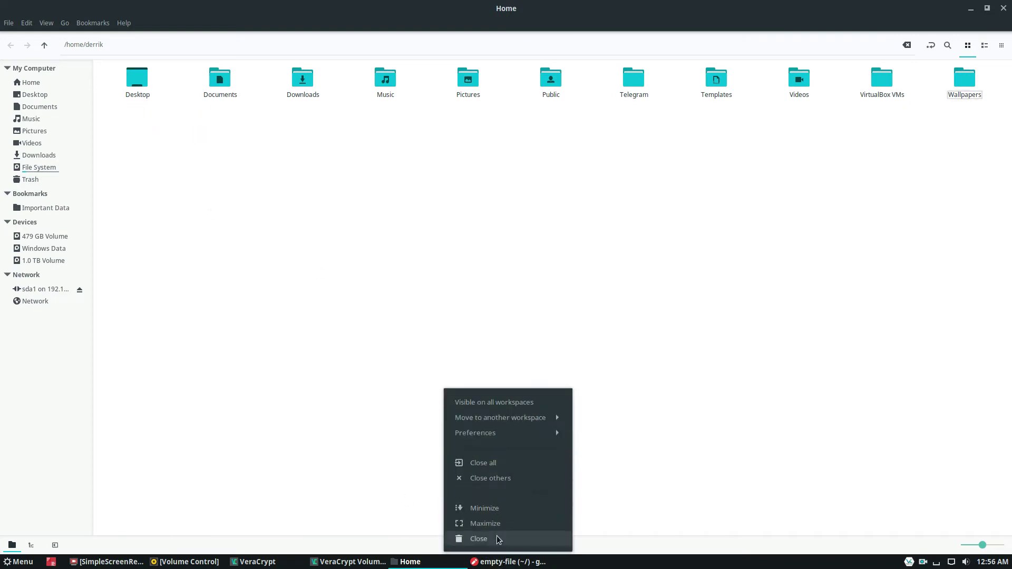
{"action": "left_click", "coordinate": [485, 538]}
{"action": "left_click", "coordinate": [453, 325]}
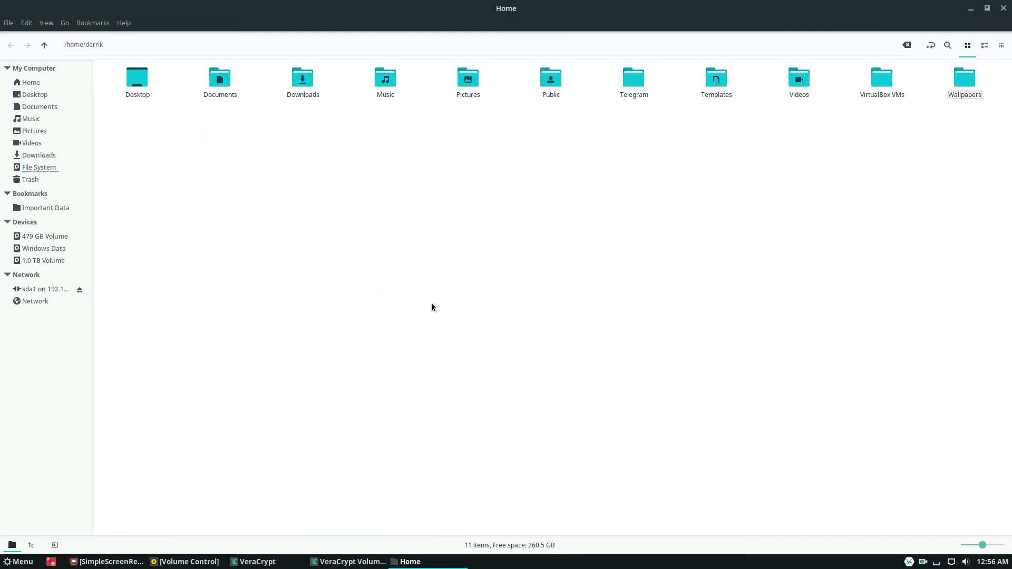
Step: Create an empty document in the home folder and name it lock-container
{"action": "right_click", "coordinate": [341, 146]}
{"action": "mouse_move", "coordinate": [406, 171]}
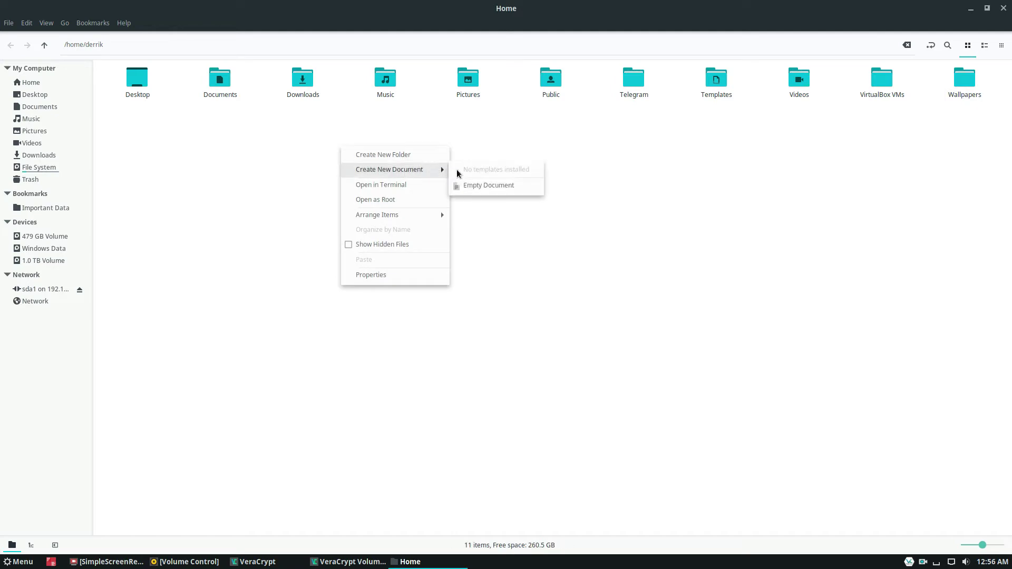
{"action": "left_click", "coordinate": [521, 191]}
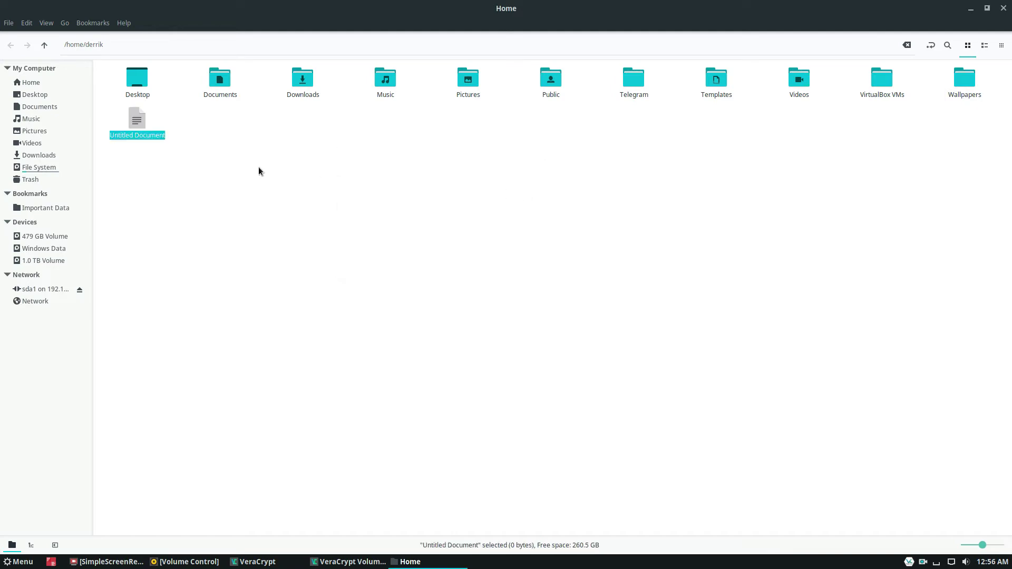
{"action": "type", "text": "encrtyp"}
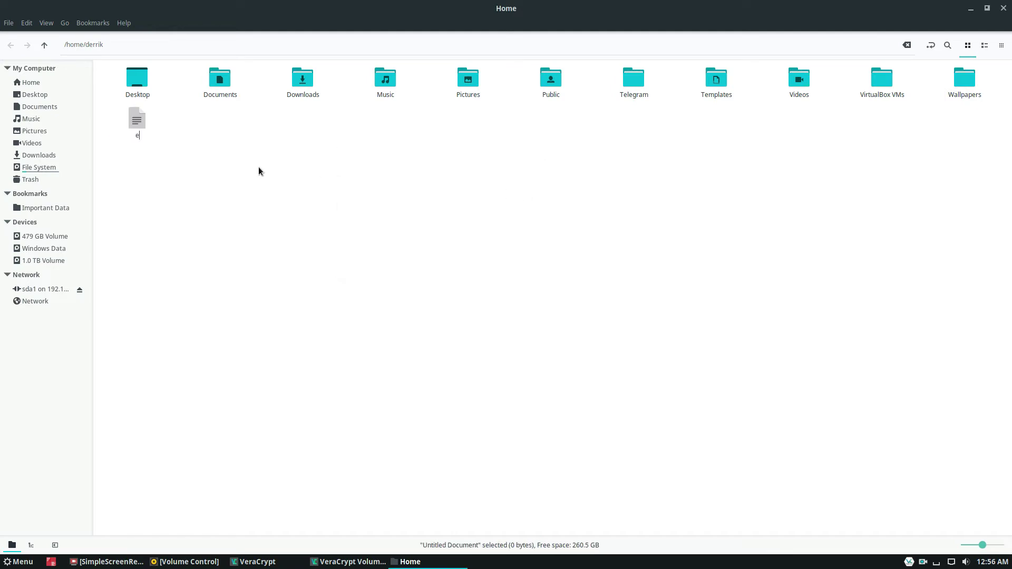
{"action": "key", "text": "BackSpace"}
{"action": "key", "text": "BackSpace"}
{"action": "type", "text": "ypt"}
{"action": "key", "text": "BackSpace"}
{"action": "key", "text": "BackSpace"}
{"action": "key", "text": "BackSpace"}
{"action": "key", "text": "BackSpace"}
{"action": "key", "text": "BackSpace"}
{"action": "key", "text": "BackSpace"}
{"action": "key", "text": "BackSpace"}
{"action": "key", "text": "BackSpace"}
{"action": "type", "text": "lock-container"}
{"action": "key", "text": "Return"}
{"action": "left_click", "coordinate": [355, 195]}
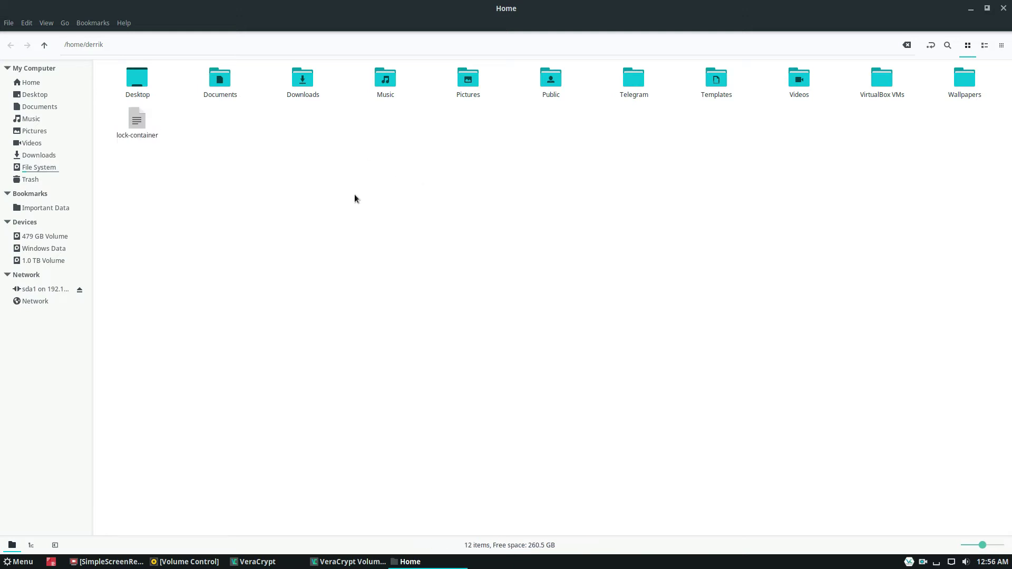
Step: Close the file manager window to return to the Volume Creation Wizard
{"action": "left_click_drag", "start_coordinate": [346, 239], "coordinate": [162, 177]}
{"action": "left_click_drag", "start_coordinate": [348, 157], "coordinate": [142, 124]}
{"action": "left_click", "coordinate": [268, 140]}
{"action": "left_click", "coordinate": [1004, 8]}
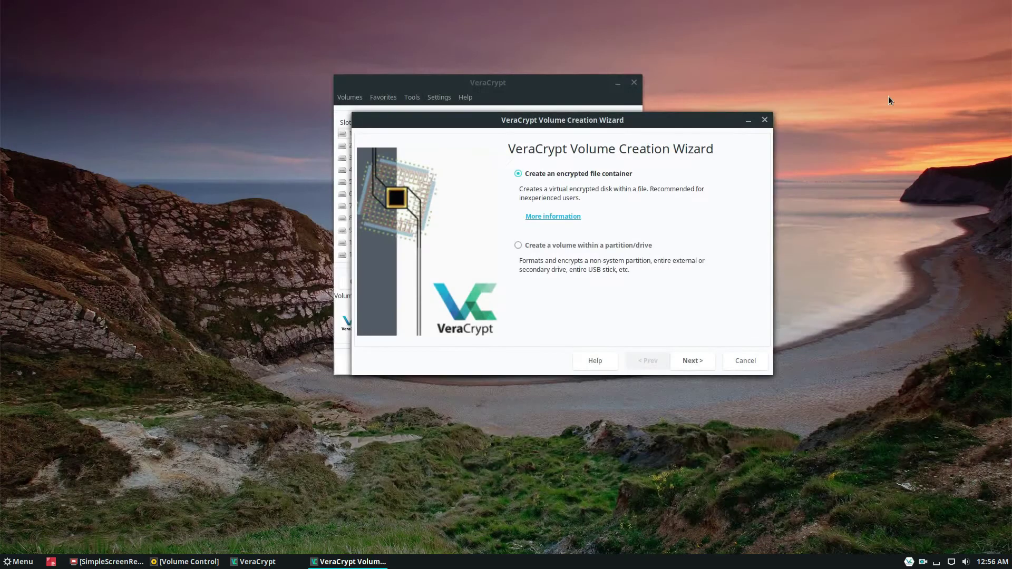
Step: Choose an encrypted file container with the Standard VeraCrypt volume type and continue to the volume location
{"action": "left_click", "coordinate": [703, 363]}
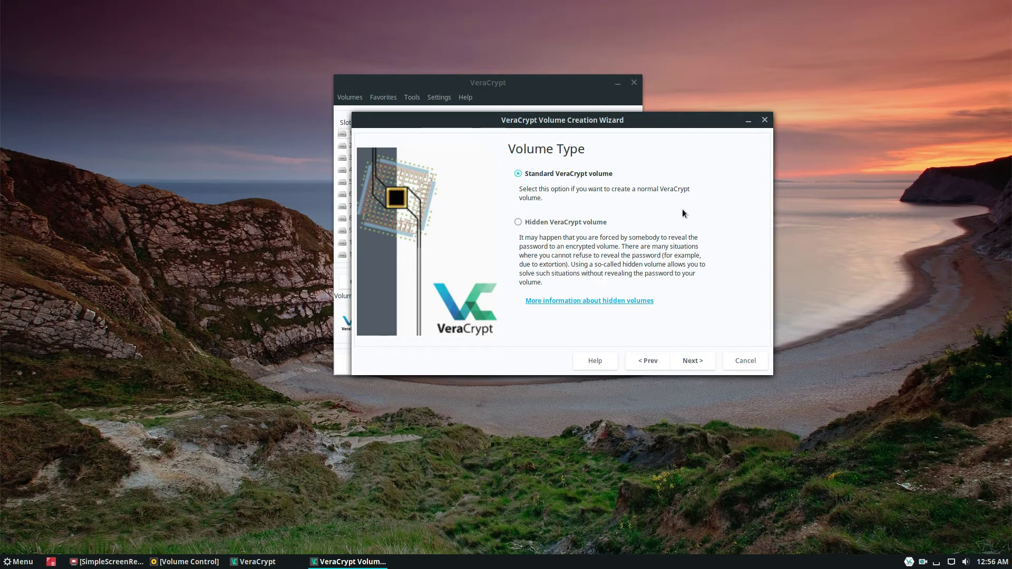
{"action": "left_click_drag", "start_coordinate": [523, 118], "coordinate": [569, 154]}
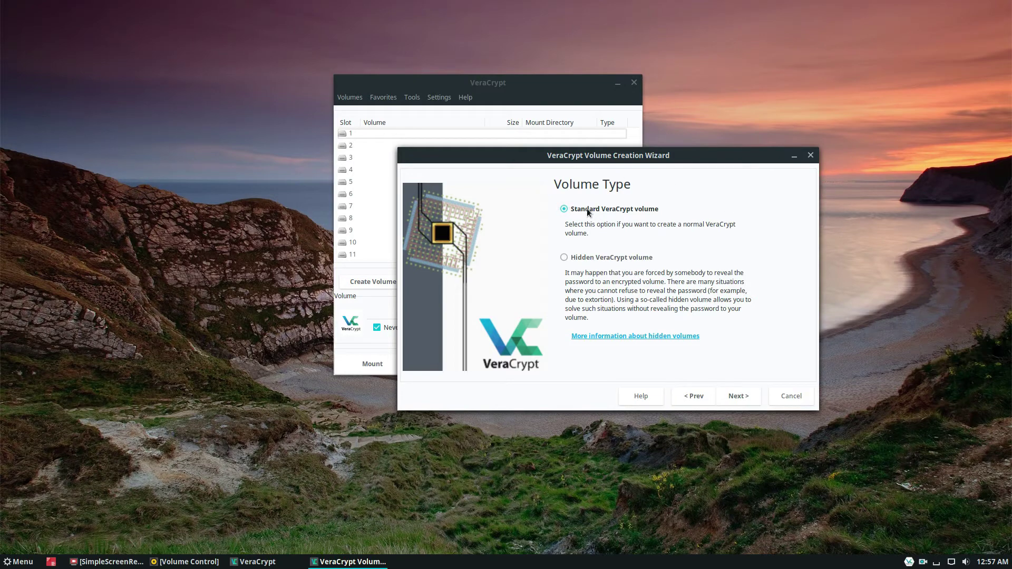
{"action": "left_click", "coordinate": [737, 396]}
Step: Set the volume location to the lock-container file in the home folder, allowing it to be replaced, and continue to the encryption options
{"action": "left_click", "coordinate": [774, 206]}
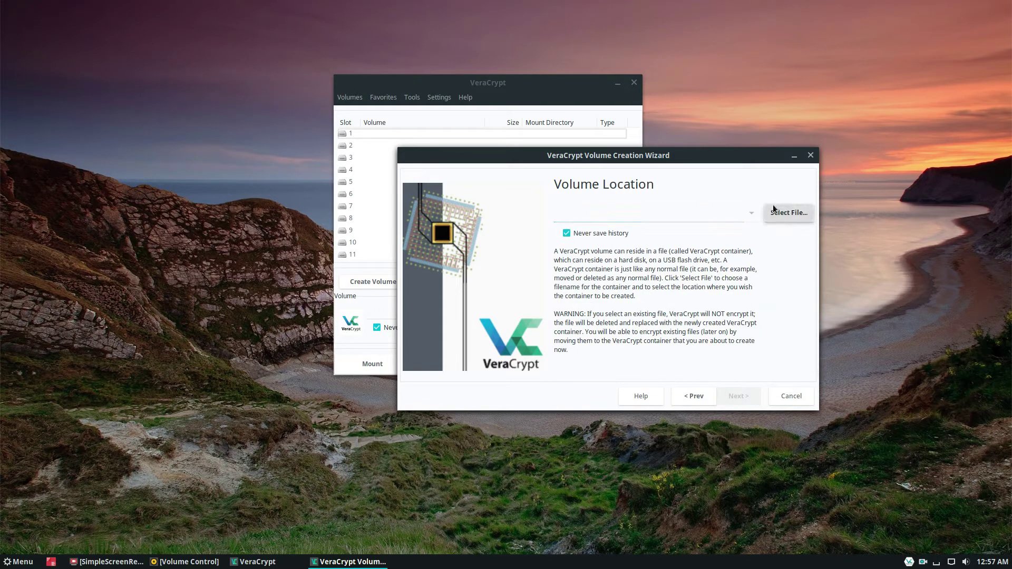
{"action": "left_click", "coordinate": [499, 278]}
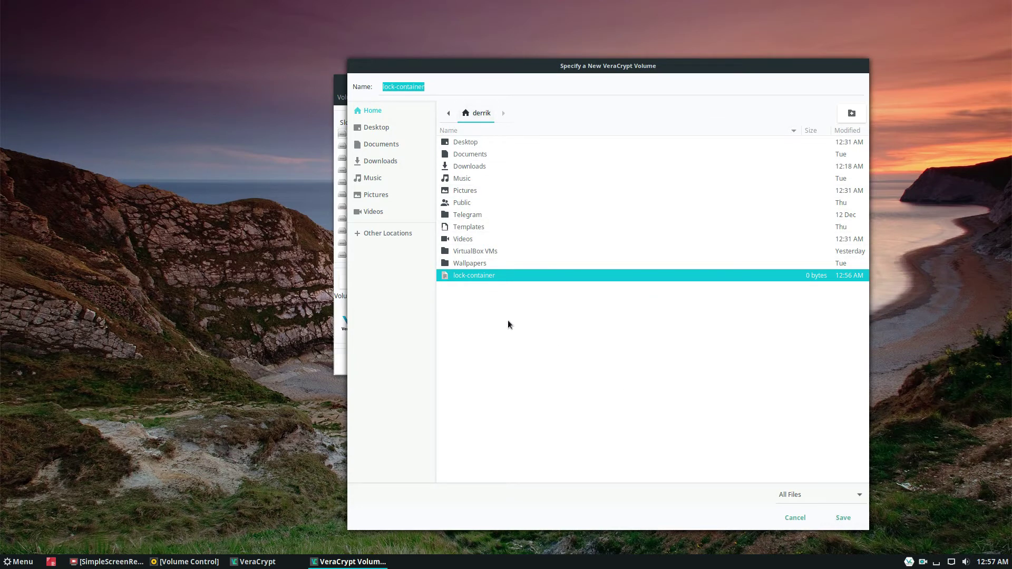
{"action": "left_click", "coordinate": [843, 519]}
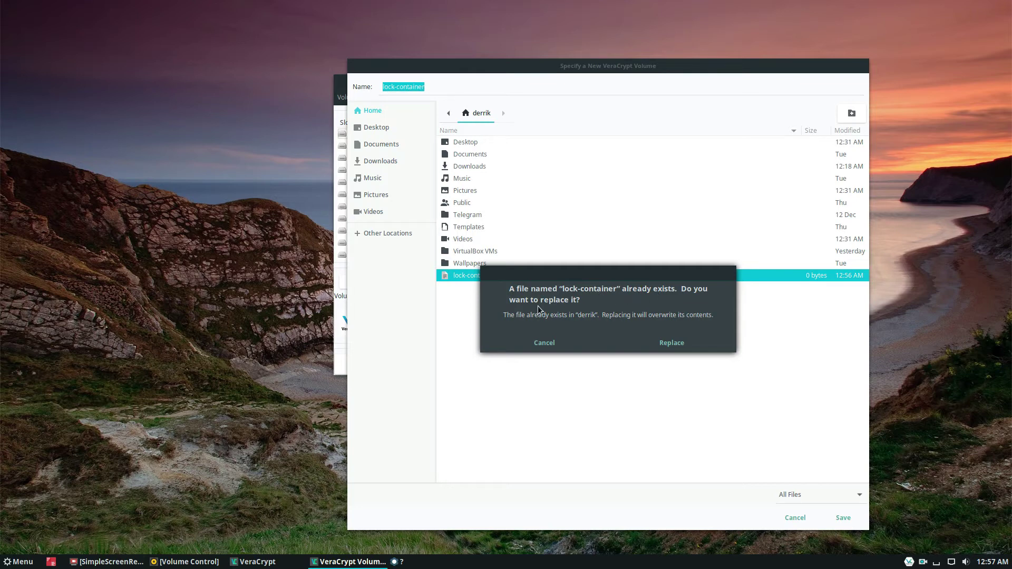
{"action": "left_click_drag", "start_coordinate": [568, 280], "coordinate": [562, 165]}
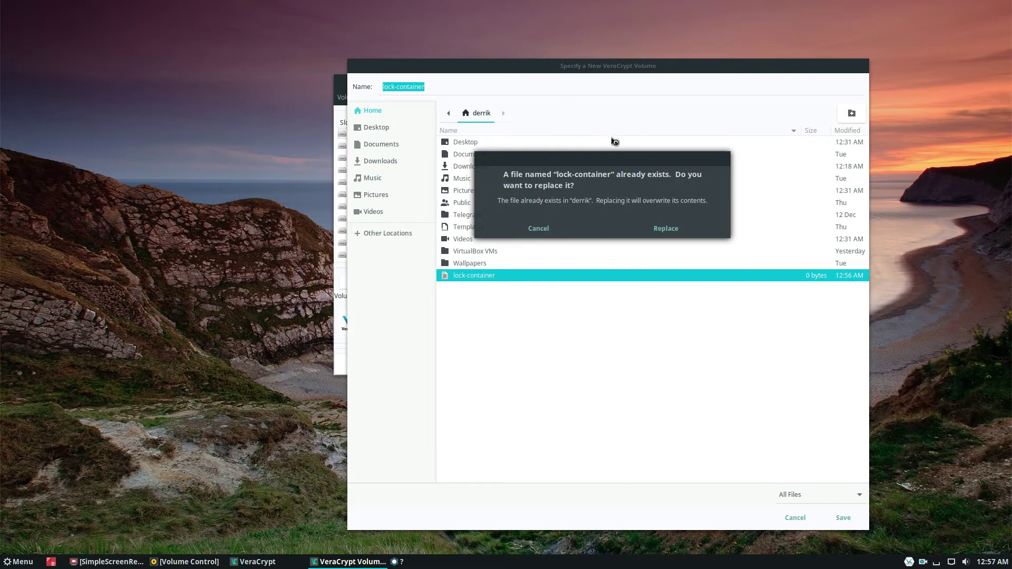
{"action": "left_click", "coordinate": [672, 230]}
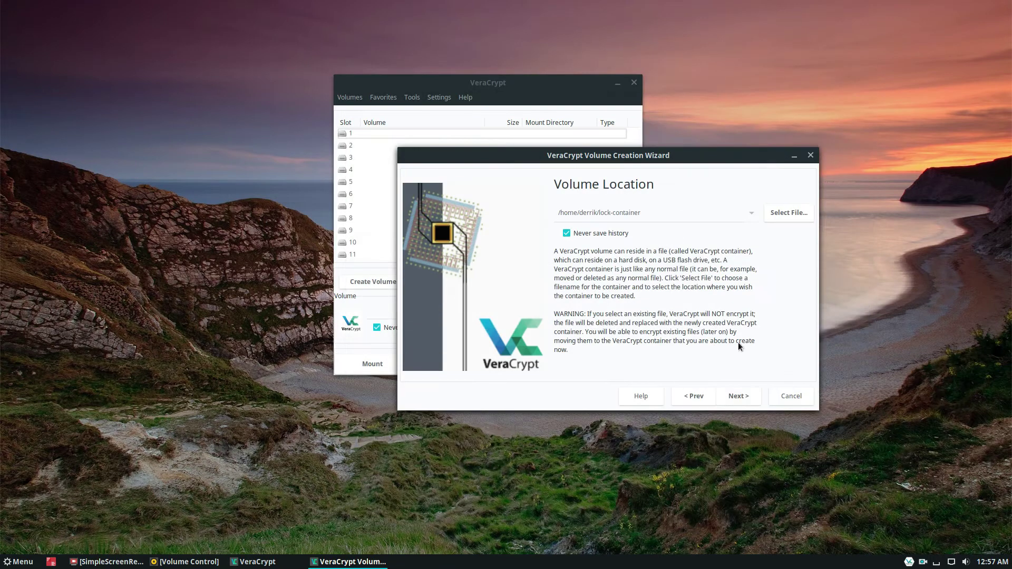
{"action": "left_click", "coordinate": [741, 392]}
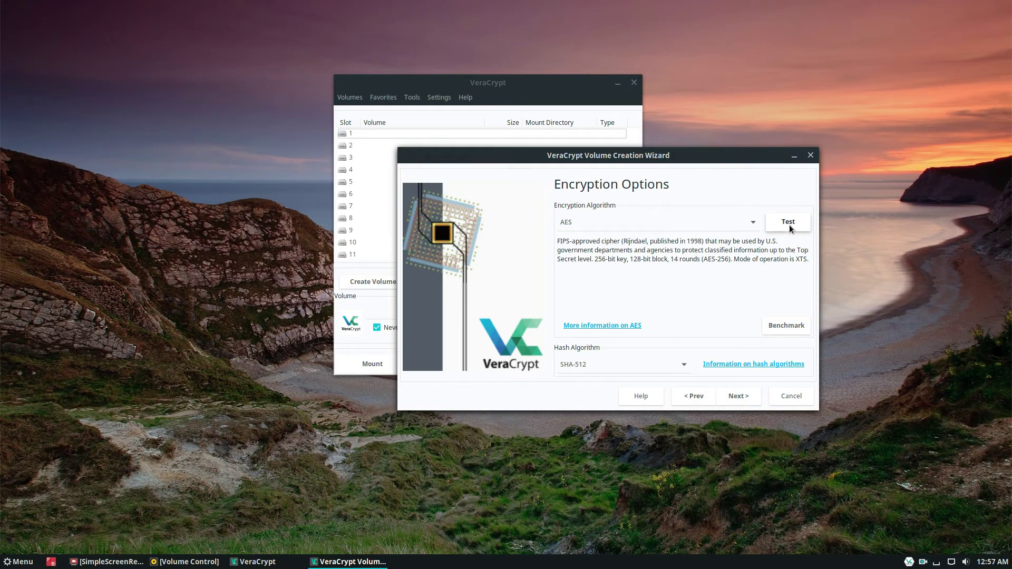
Step: Review the available encryption and hash algorithms, keeping AES and SHA-512 selected
{"action": "left_click", "coordinate": [644, 227]}
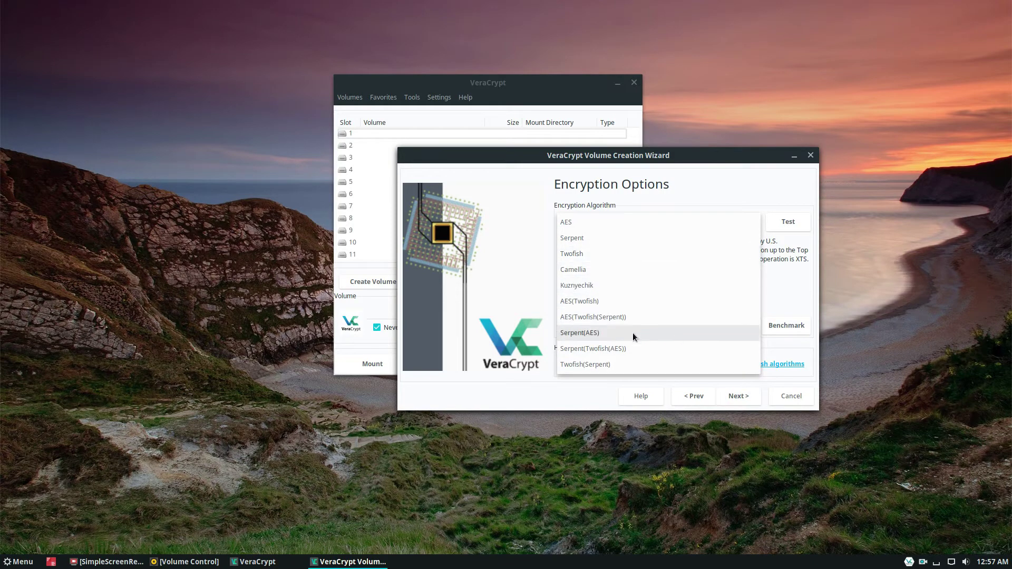
{"action": "left_click", "coordinate": [595, 225]}
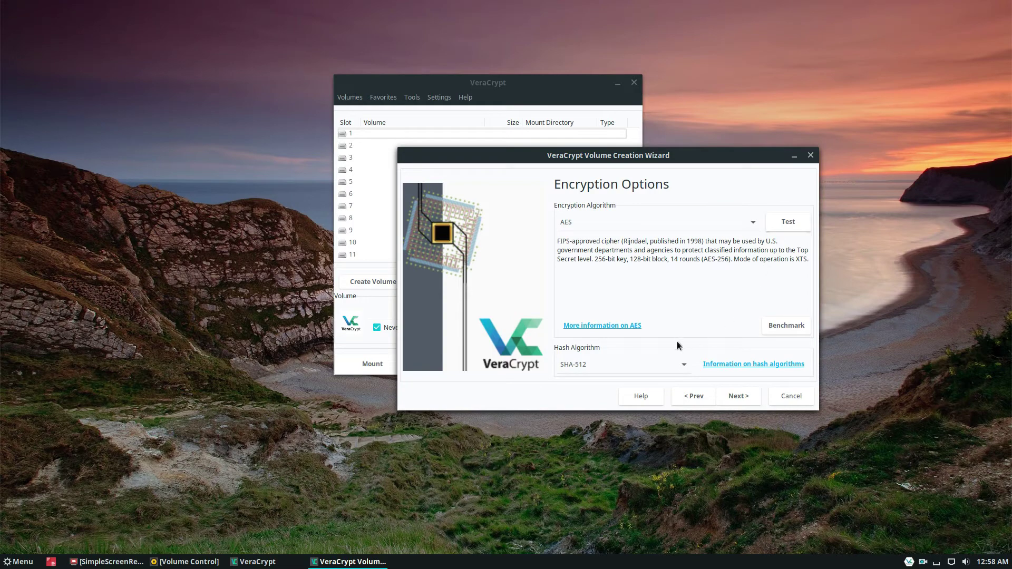
{"action": "left_click", "coordinate": [676, 364]}
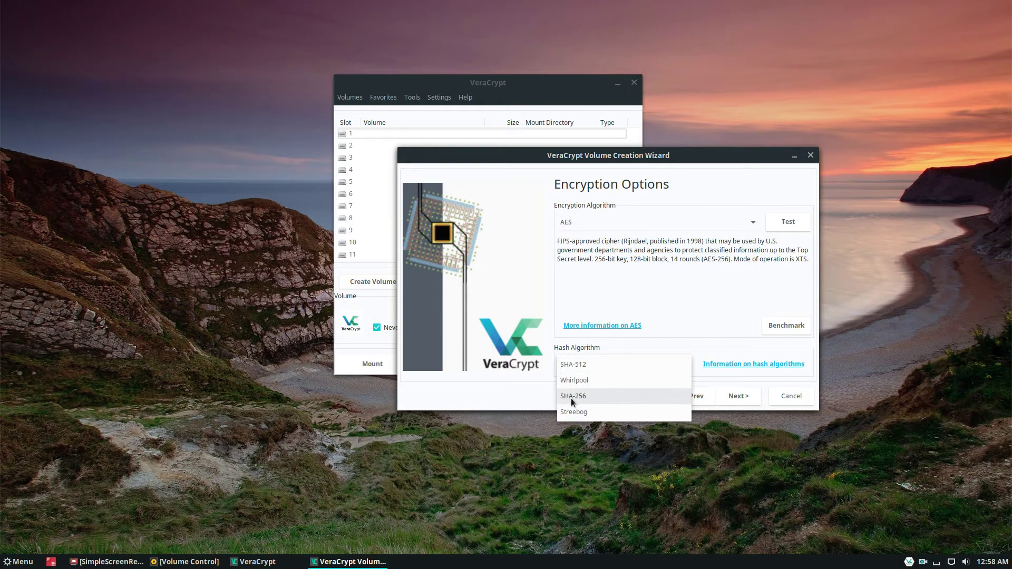
{"action": "left_click", "coordinate": [621, 362]}
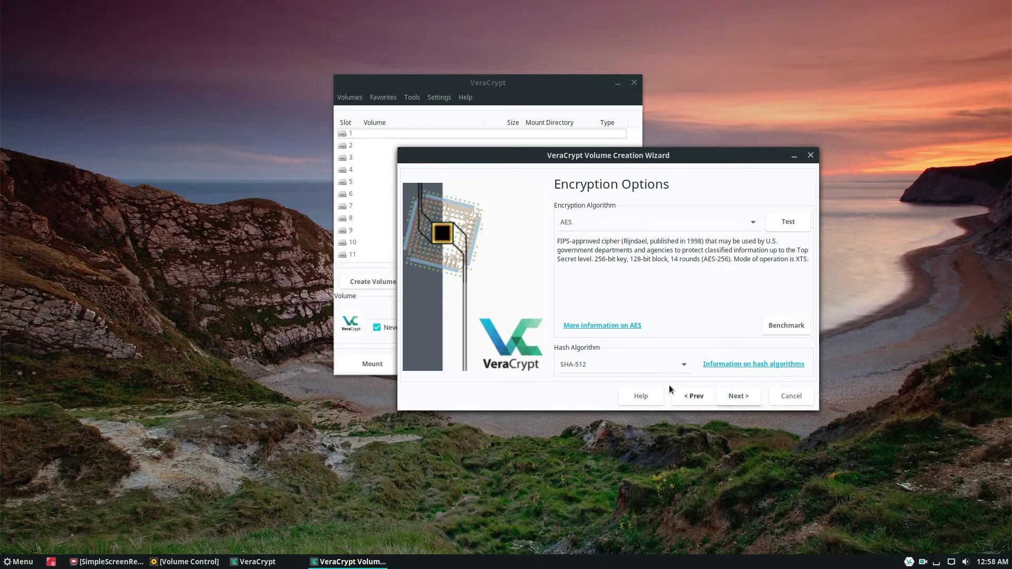
{"action": "left_click", "coordinate": [636, 362]}
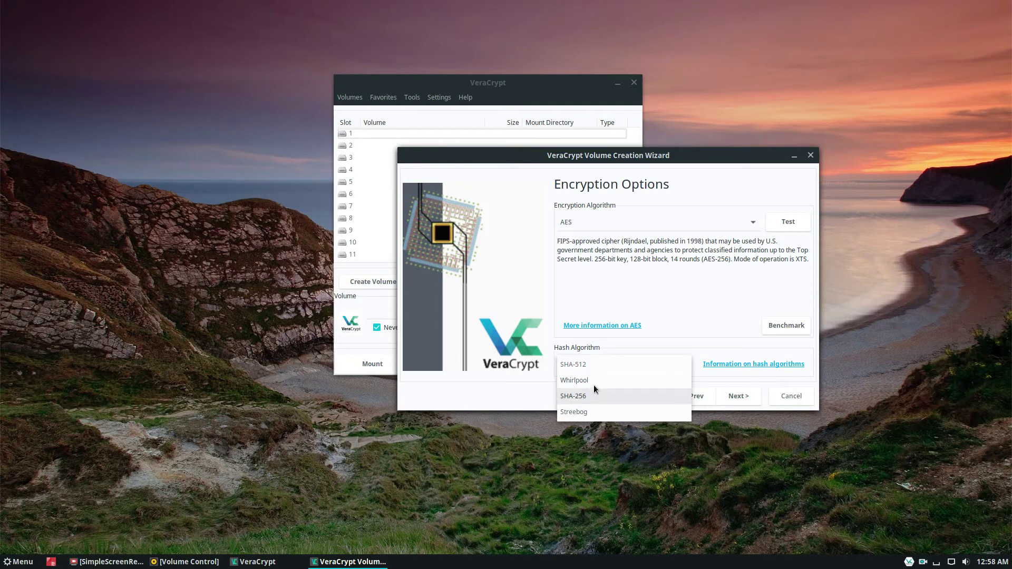
{"action": "left_click", "coordinate": [580, 364]}
{"action": "left_click", "coordinate": [596, 222]}
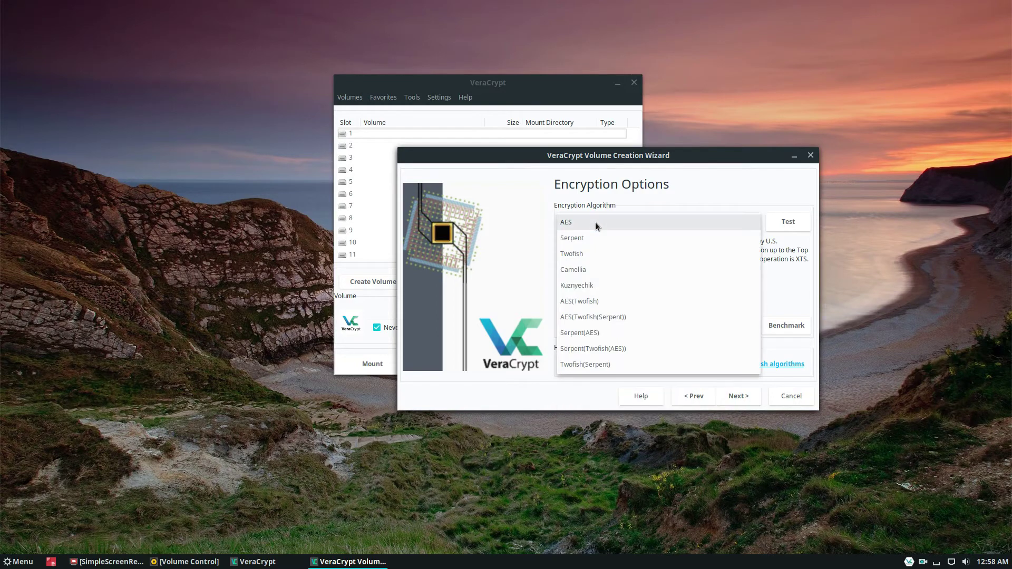
{"action": "left_click", "coordinate": [524, 224]}
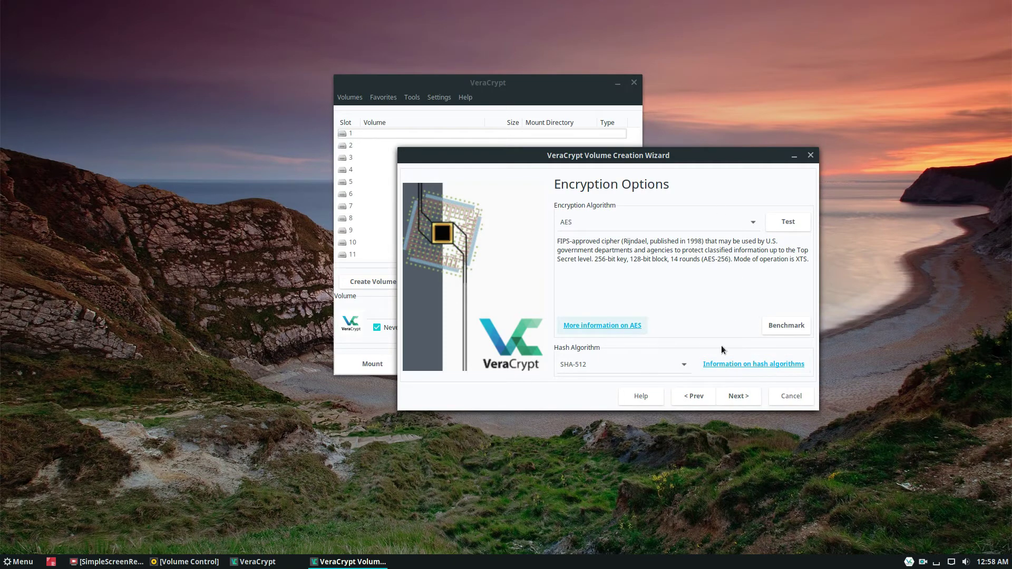
Step: Switch the encryption algorithm to Serpent and back to AES, and continue to the volume size
{"action": "left_click", "coordinate": [638, 223]}
{"action": "left_click", "coordinate": [632, 234]}
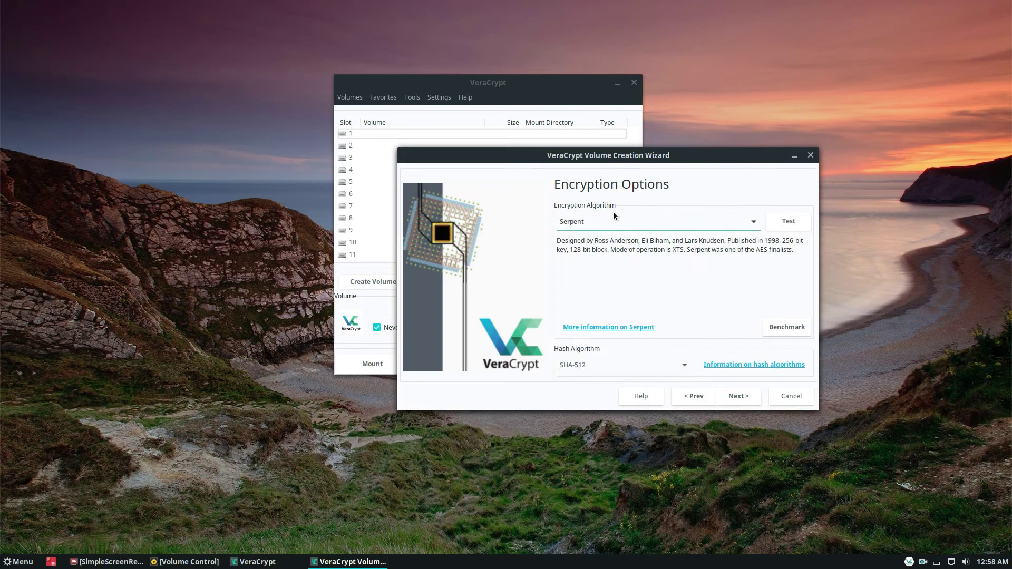
{"action": "left_click", "coordinate": [580, 221]}
{"action": "left_click", "coordinate": [583, 206]}
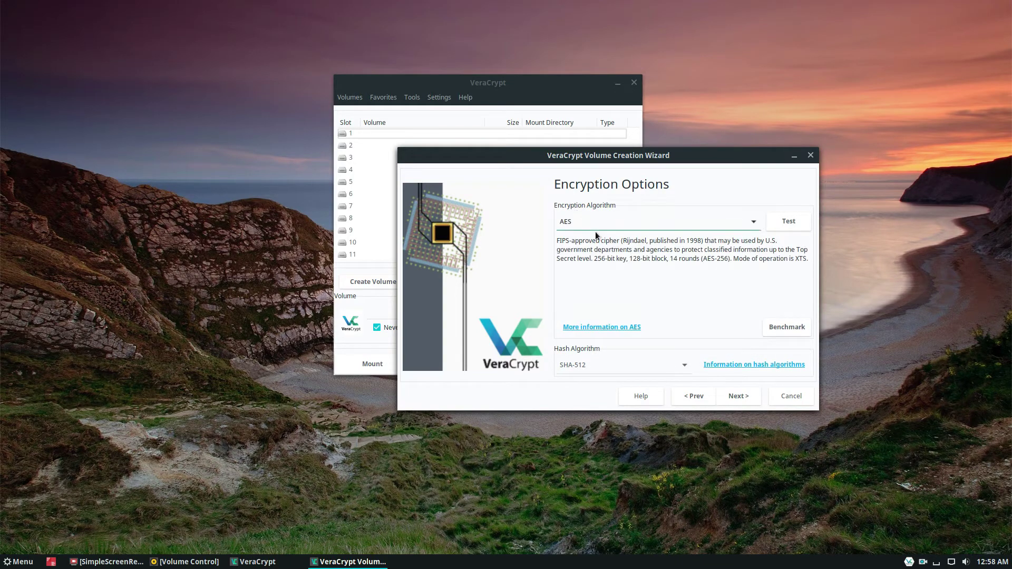
{"action": "left_click", "coordinate": [732, 396]}
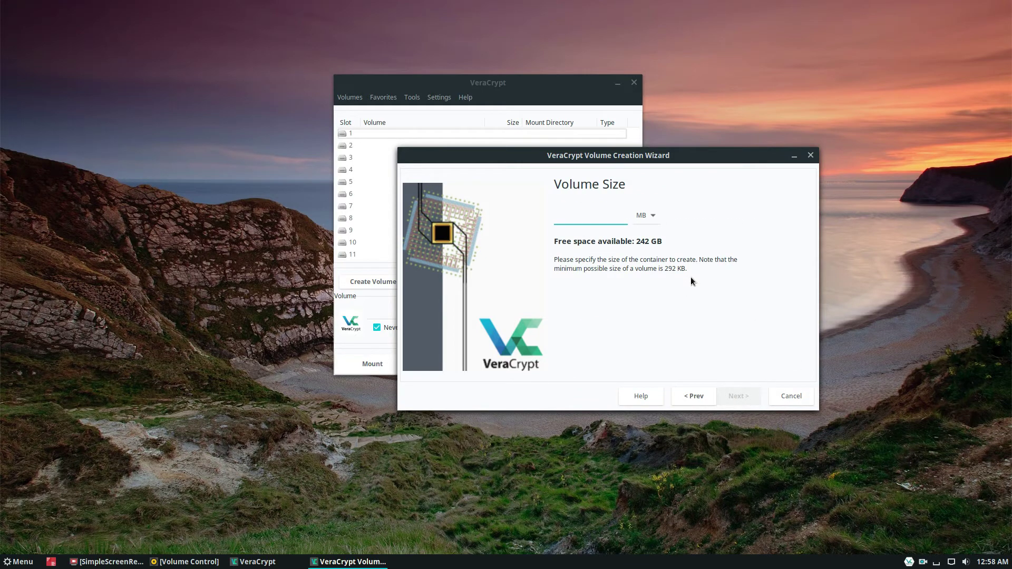
Step: Try a volume size of 500 MB
{"action": "left_click", "coordinate": [651, 217]}
{"action": "left_click", "coordinate": [627, 234]}
{"action": "left_click", "coordinate": [574, 215]}
{"action": "type", "text": "500"}
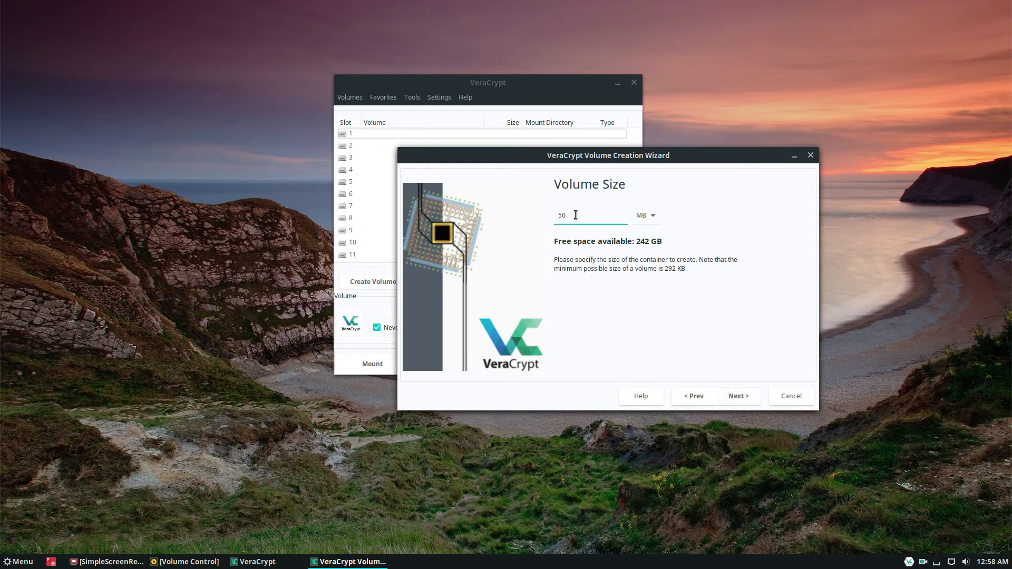
Step: Try a volume size in gigabytes, entering 1 GB and 100 GB, and clear the size
{"action": "left_click", "coordinate": [653, 213]}
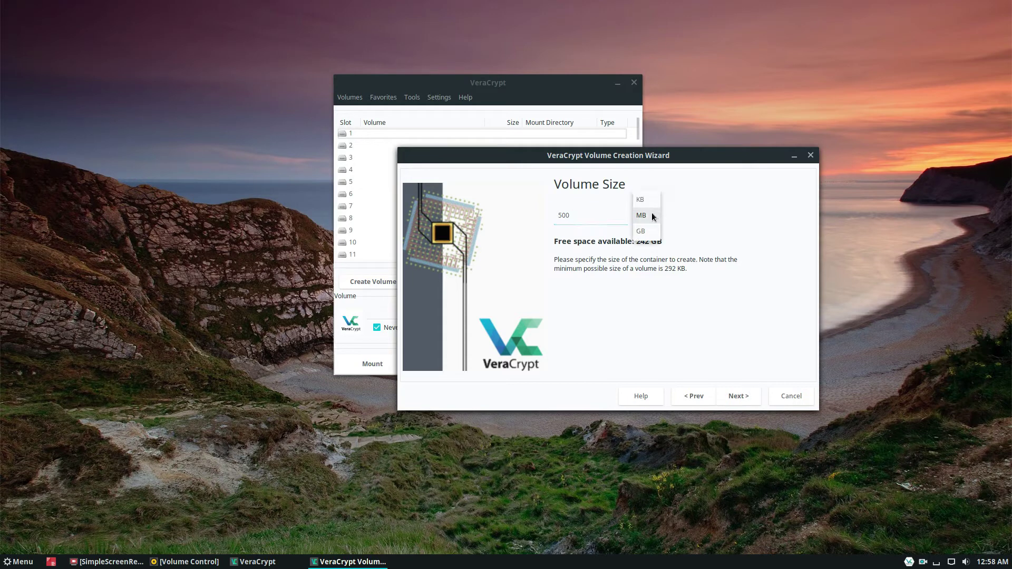
{"action": "left_click", "coordinate": [642, 230]}
{"action": "key", "text": "BackSpace"}
{"action": "key", "text": "BackSpace"}
{"action": "key", "text": "BackSpace"}
{"action": "type", "text": "1"}
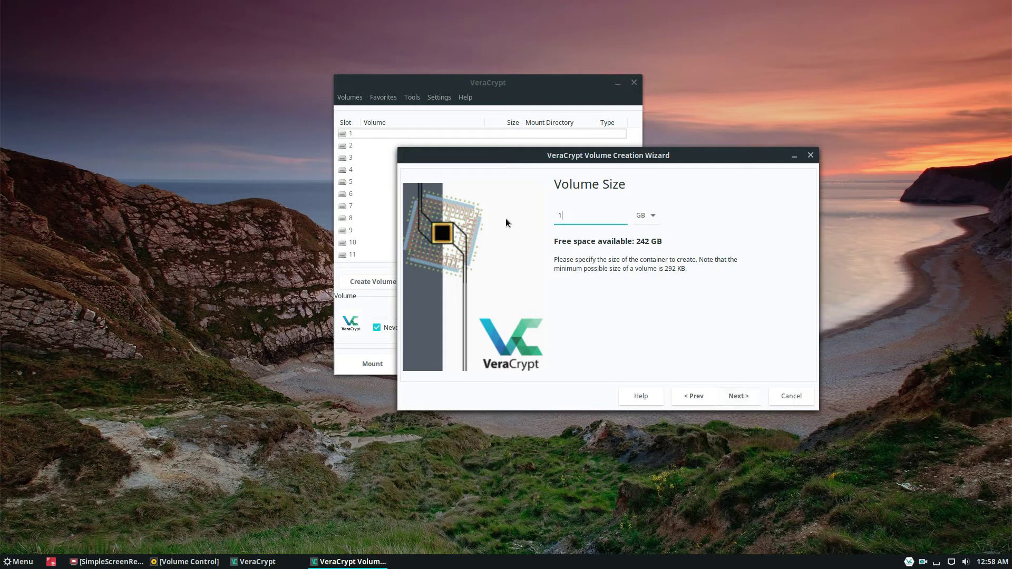
{"action": "type", "text": "00"}
{"action": "key", "text": "BackSpace"}
{"action": "key", "text": "BackSpace"}
{"action": "key", "text": "BackSpace"}
Step: Try a volume size of 512 in a smaller unit
{"action": "left_click", "coordinate": [639, 220]}
{"action": "left_click", "coordinate": [637, 189]}
{"action": "left_click", "coordinate": [588, 216]}
{"action": "type", "text": "512"}
Step: Set the volume size to 500 MB and continue to the volume password
{"action": "left_click", "coordinate": [648, 216]}
{"action": "left_click", "coordinate": [647, 231]}
{"action": "left_click_drag", "start_coordinate": [599, 222], "coordinate": [551, 205]}
{"action": "key", "text": "BackSpace"}
{"action": "type", "text": "5"}
{"action": "left_click", "coordinate": [749, 397]}
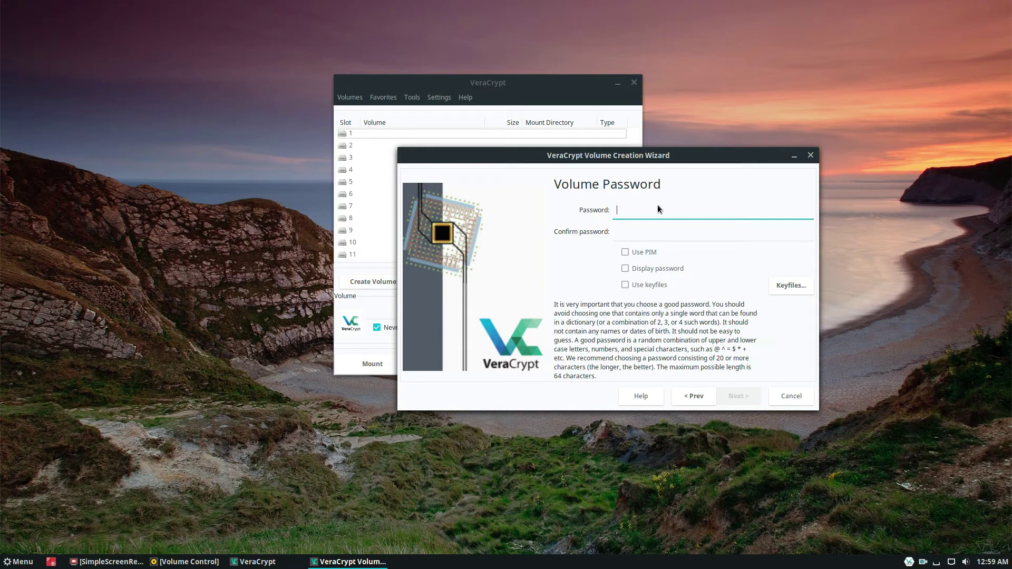
Step: Enter and confirm the volume password, accept the use of a short password, and continue to the format options
{"action": "type", "text": "••••"}
{"action": "left_click", "coordinate": [637, 227]}
{"action": "type", "text": "••••••••"}
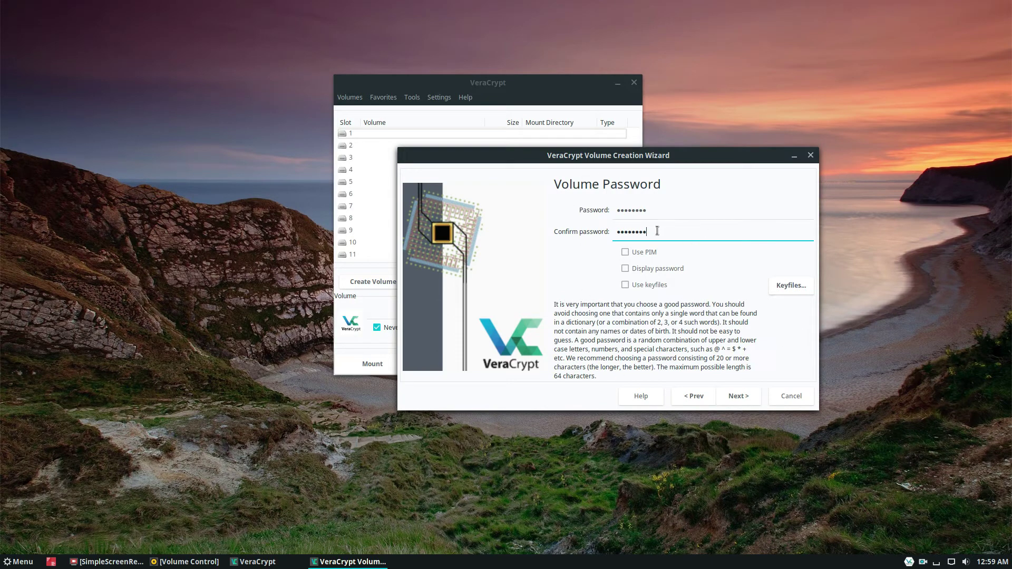
{"action": "left_click", "coordinate": [727, 401]}
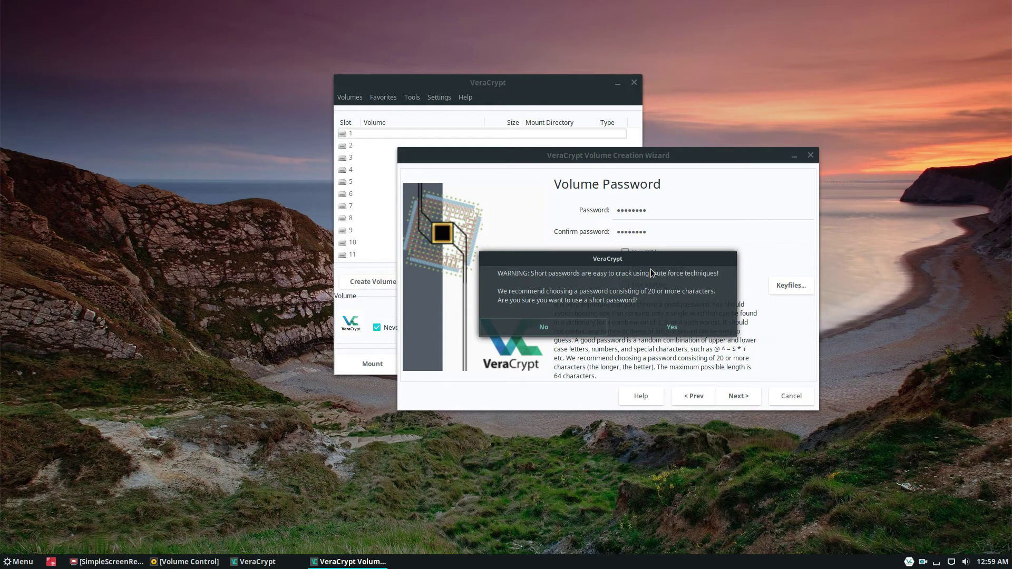
{"action": "left_click", "coordinate": [677, 328]}
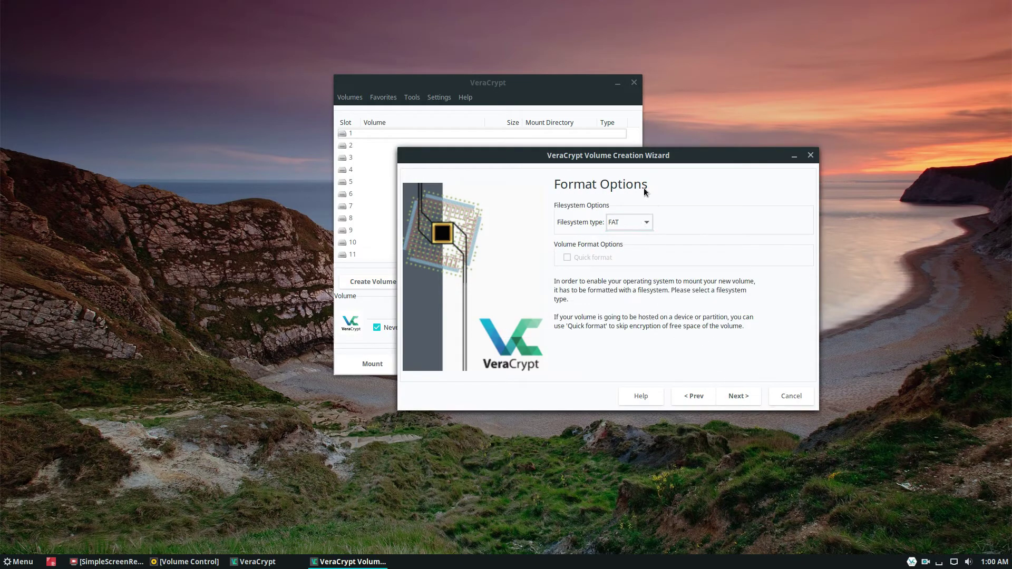
Step: Check the available filesystem types, keep FAT for the volume, and continue to the volume format page
{"action": "left_click", "coordinate": [632, 221]}
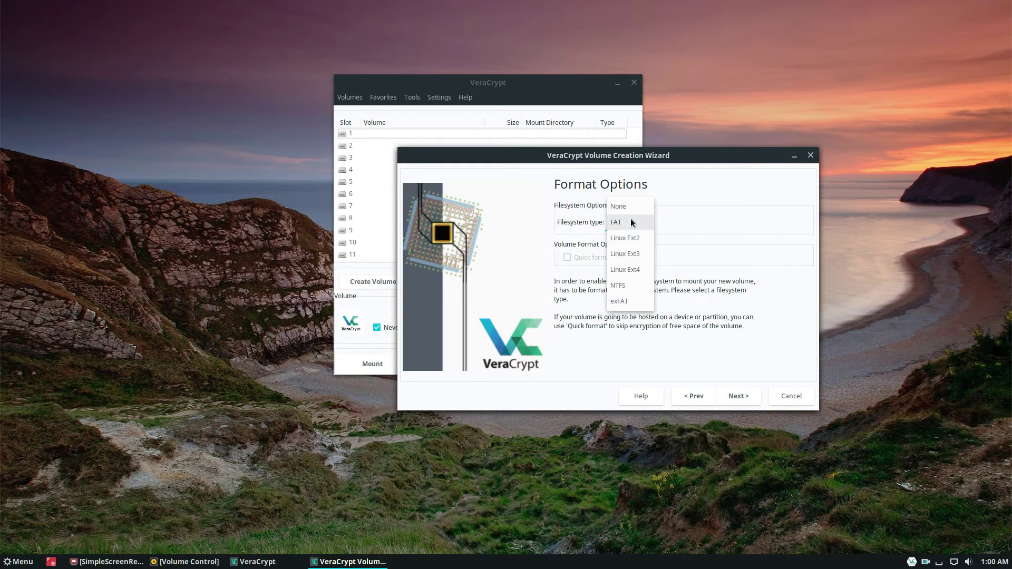
{"action": "left_click", "coordinate": [631, 221]}
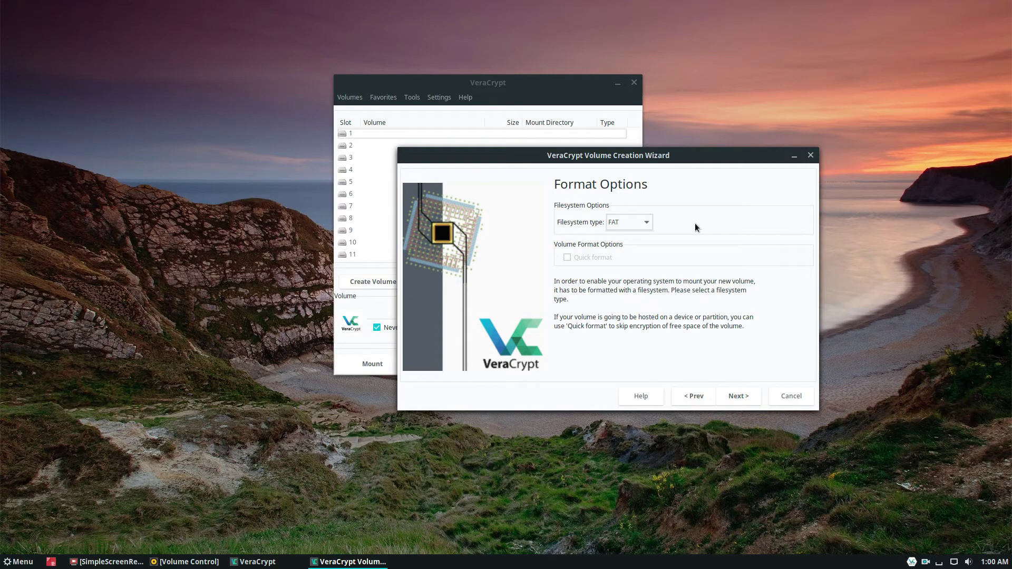
{"action": "left_click", "coordinate": [634, 221]}
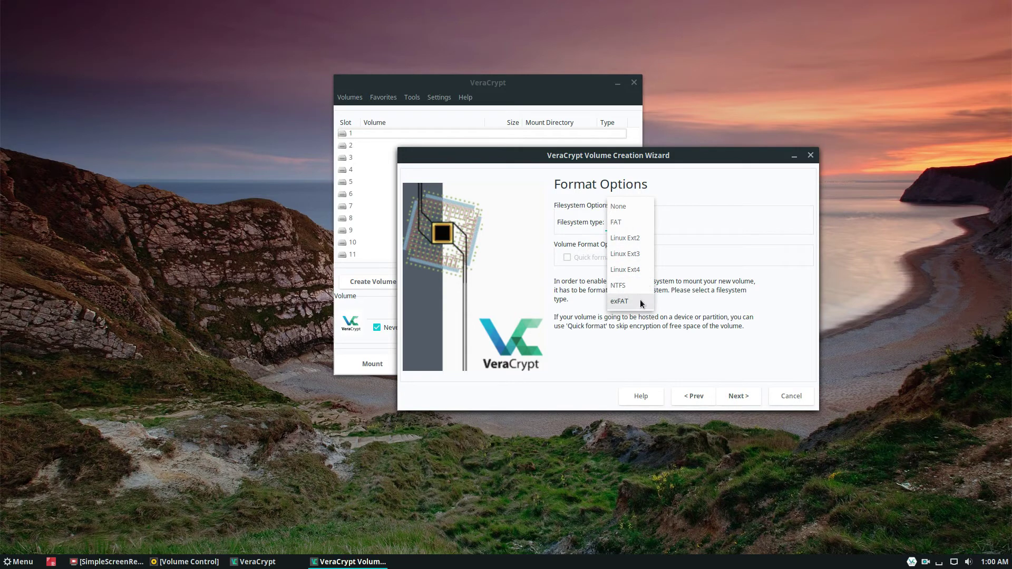
{"action": "left_click", "coordinate": [631, 223]}
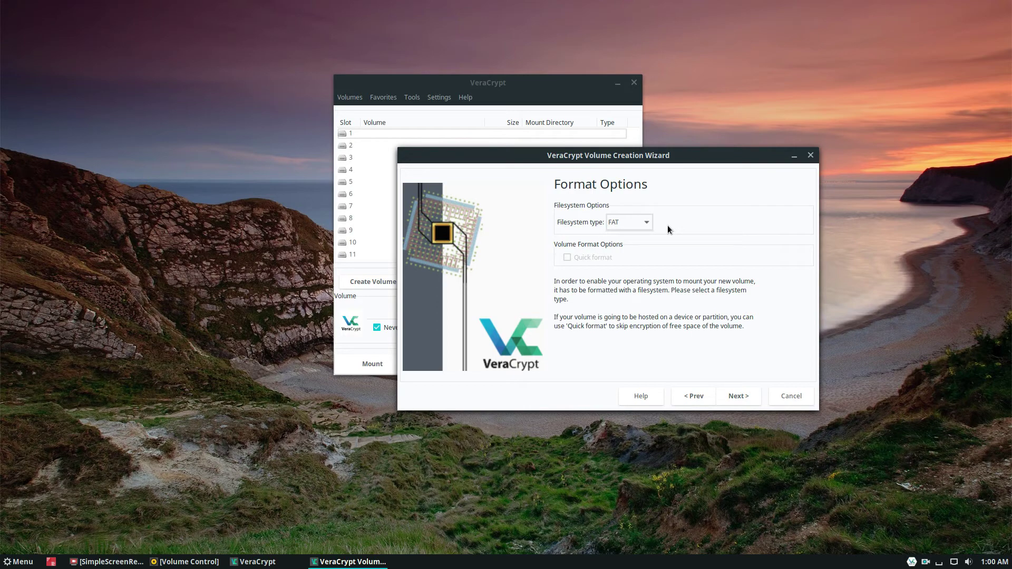
{"action": "left_click", "coordinate": [635, 226]}
{"action": "left_click", "coordinate": [635, 223]}
{"action": "left_click", "coordinate": [641, 222]}
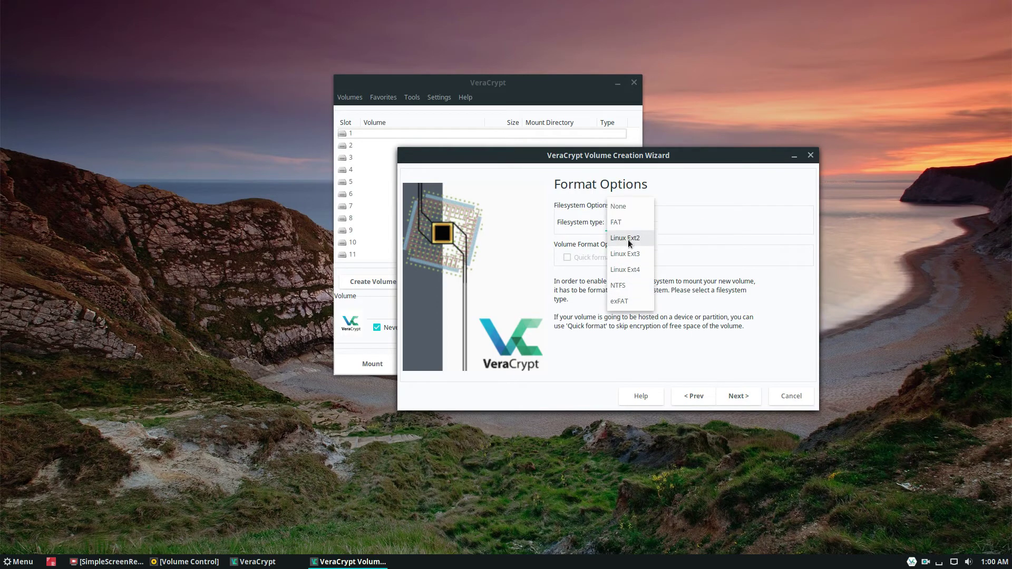
{"action": "left_click", "coordinate": [620, 223]}
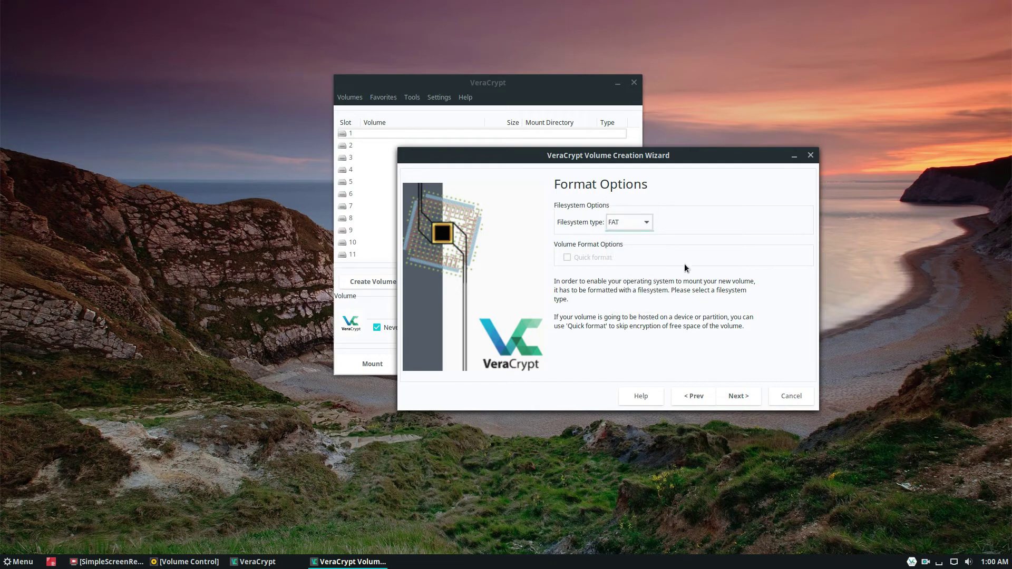
{"action": "left_click", "coordinate": [733, 395]}
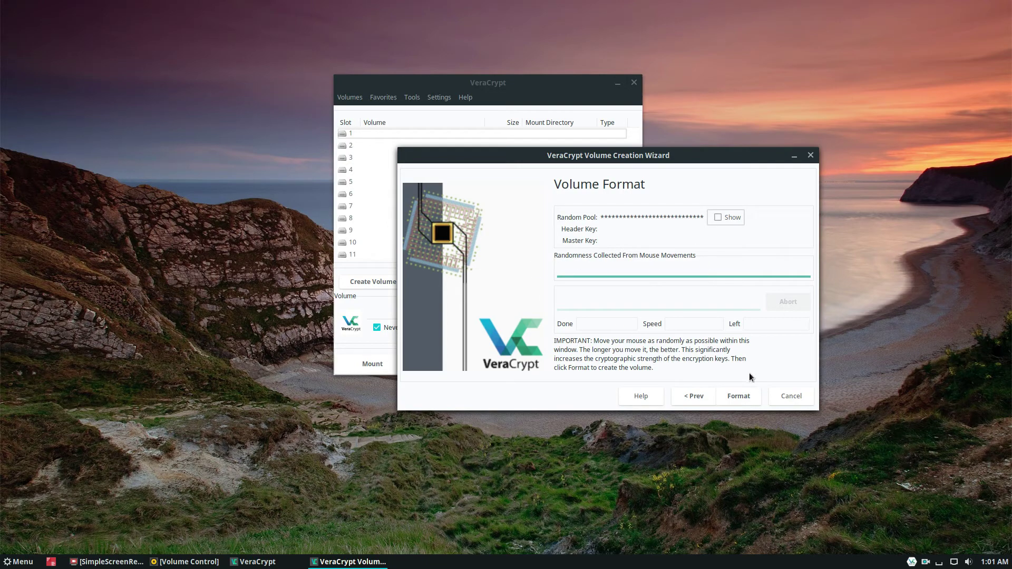
Step: Format the volume, allowing the existing lock-container file to be replaced, and exit the creation wizard
{"action": "left_click", "coordinate": [737, 397]}
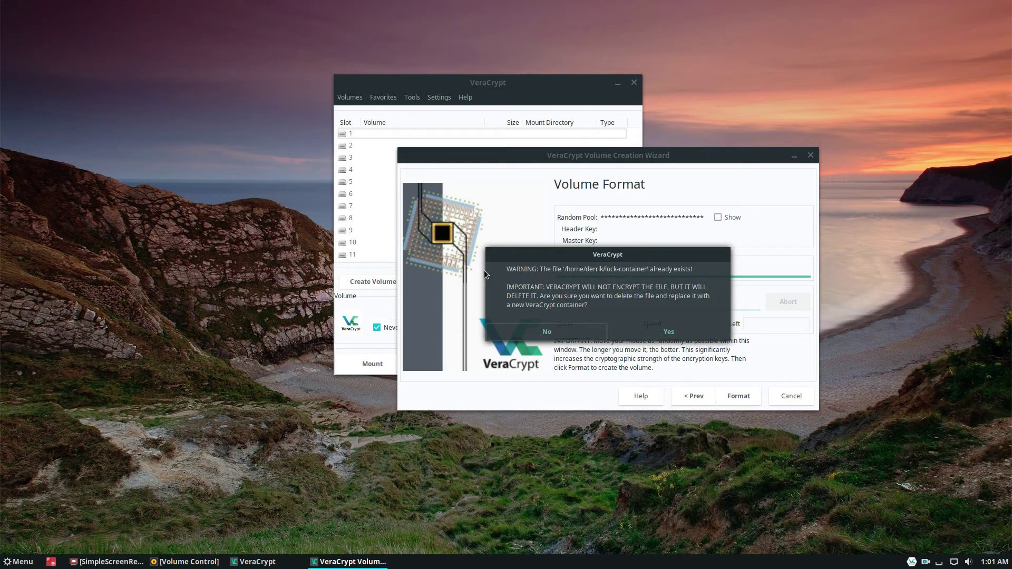
{"action": "left_click", "coordinate": [641, 325]}
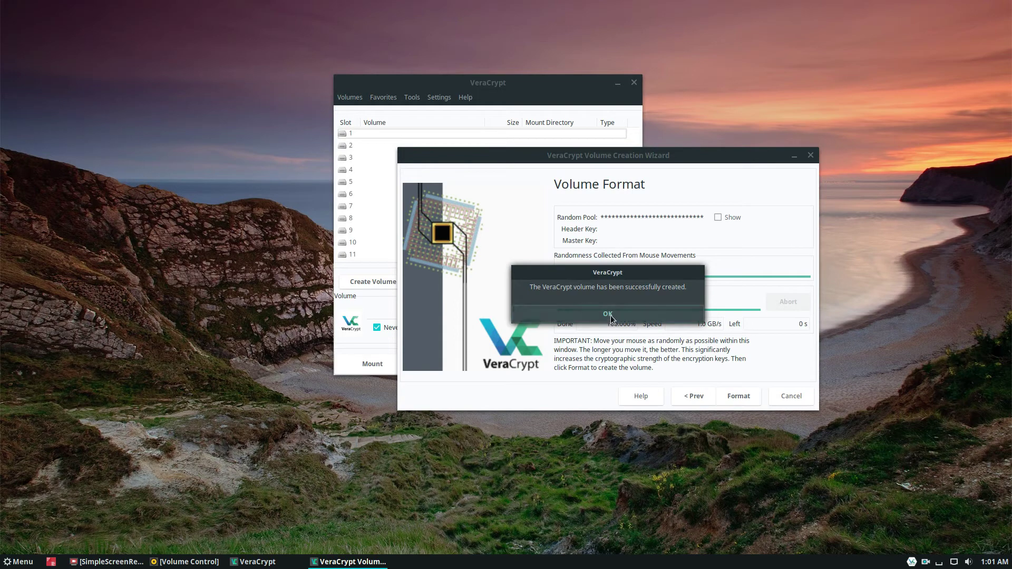
{"action": "left_click", "coordinate": [611, 319]}
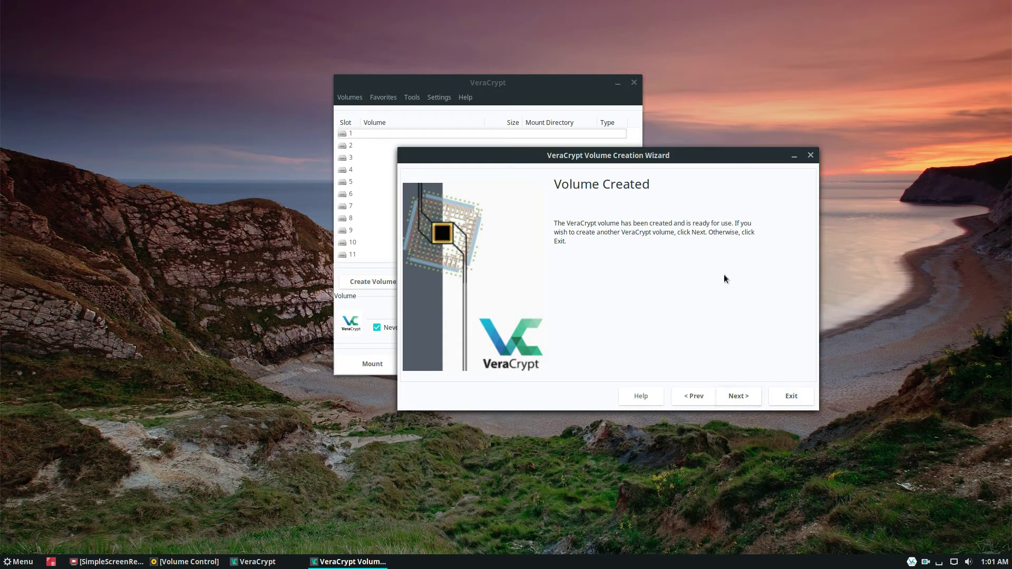
{"action": "left_click", "coordinate": [797, 396]}
Step: Select drive slot 1 and try to mount without a volume chosen
{"action": "left_click_drag", "start_coordinate": [439, 83], "coordinate": [458, 132]}
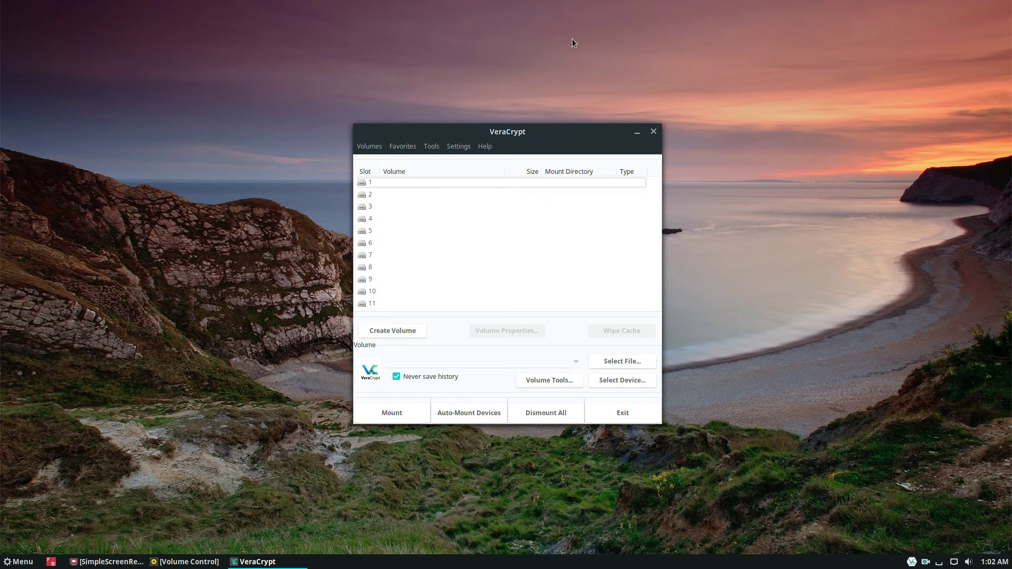
{"action": "left_click", "coordinate": [404, 412]}
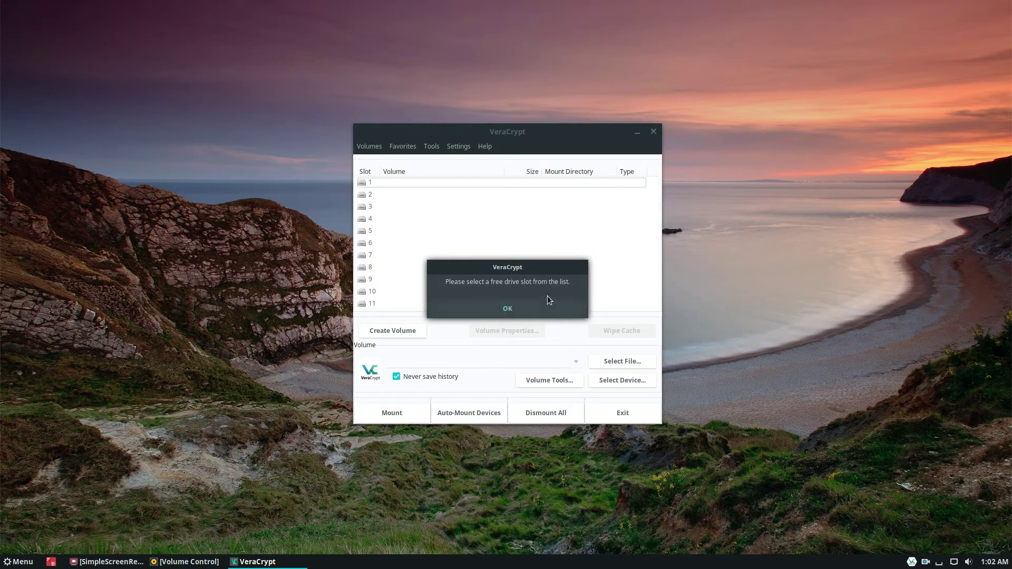
{"action": "left_click", "coordinate": [516, 305]}
{"action": "left_click", "coordinate": [383, 183]}
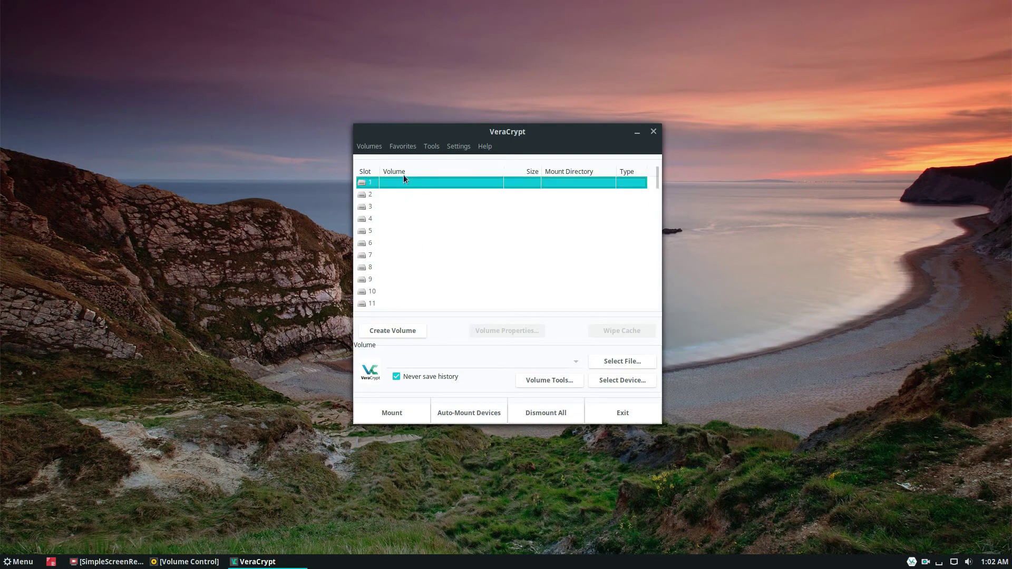
{"action": "left_click", "coordinate": [401, 408]}
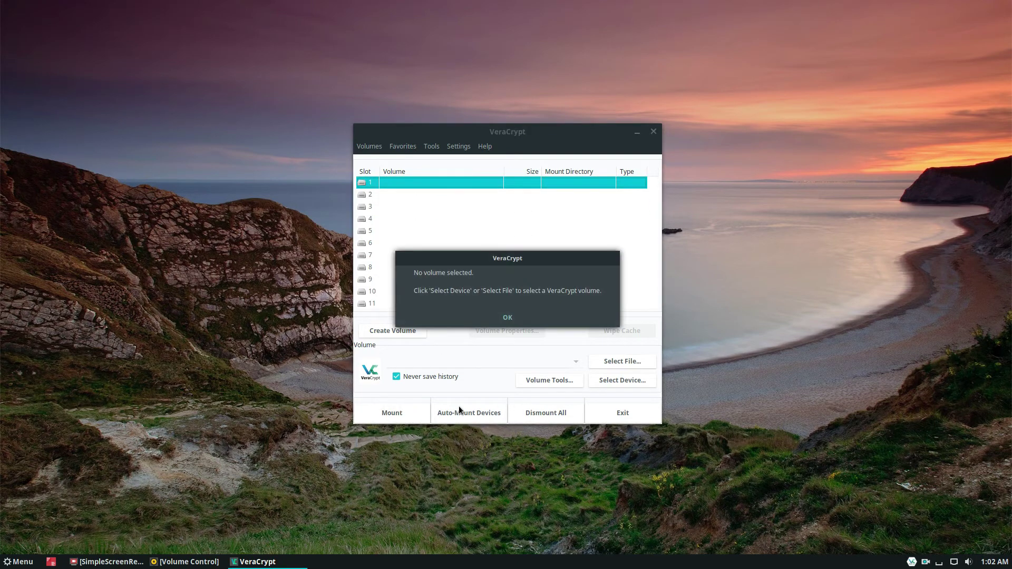
{"action": "left_click", "coordinate": [517, 318]}
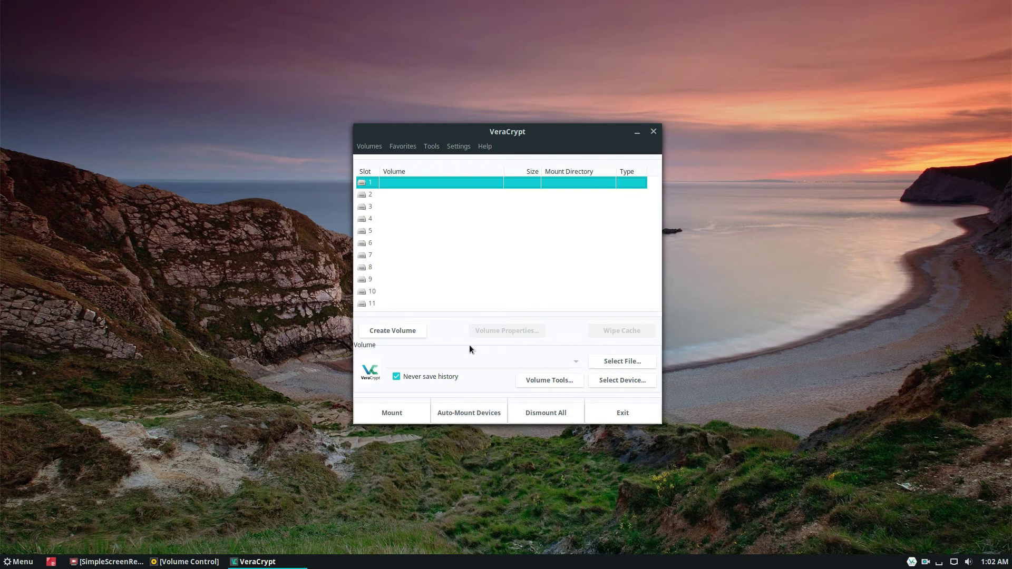
Step: Choose the lock-container file in the home folder as the volume to mount
{"action": "left_click_drag", "start_coordinate": [457, 133], "coordinate": [434, 131]}
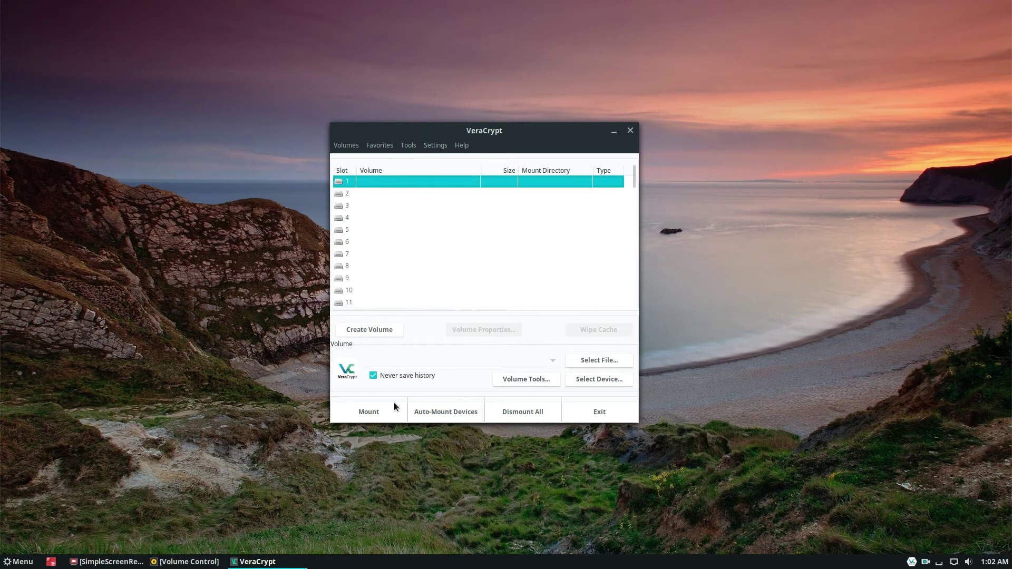
{"action": "left_click", "coordinate": [601, 364]}
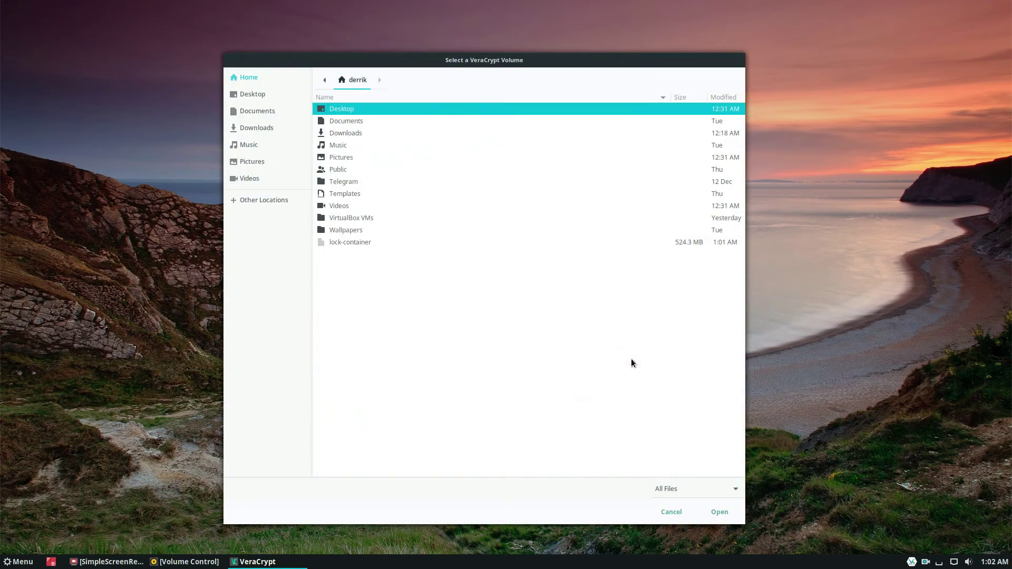
{"action": "left_click", "coordinate": [350, 243]}
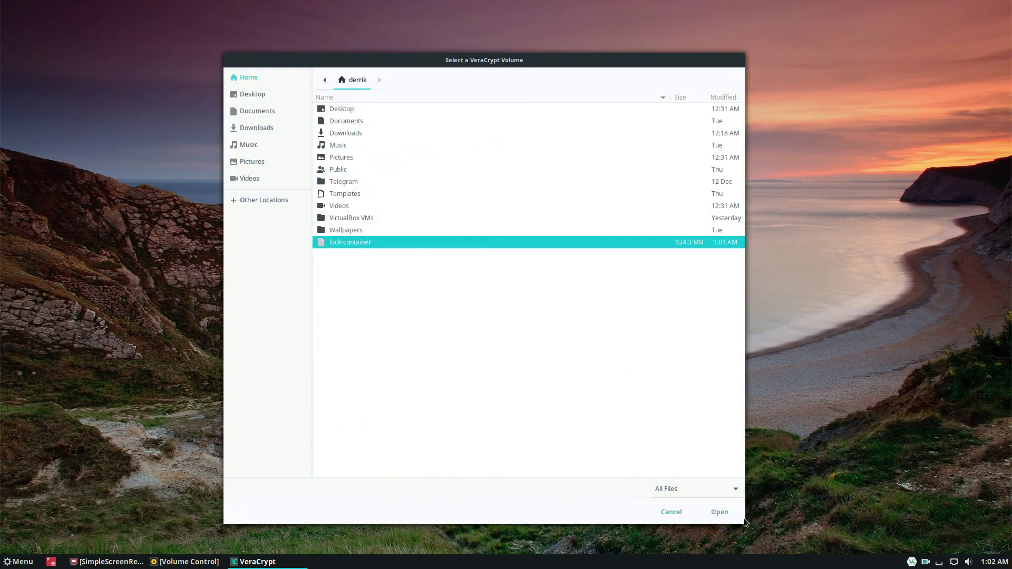
{"action": "left_click", "coordinate": [715, 513]}
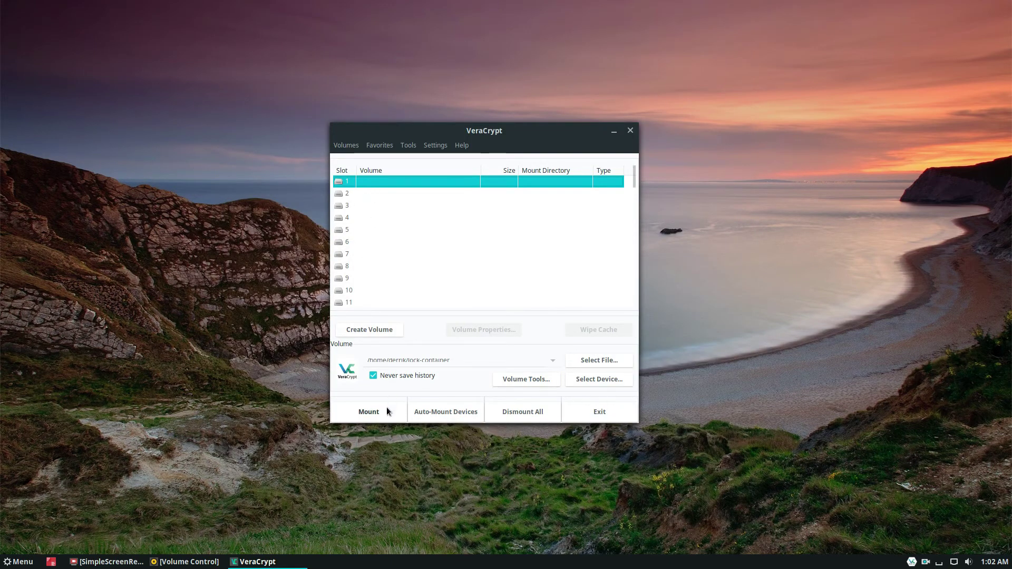
Step: Mount the lock-container volume in slot 1, entering the volume password and the administrator password
{"action": "left_click", "coordinate": [371, 407]}
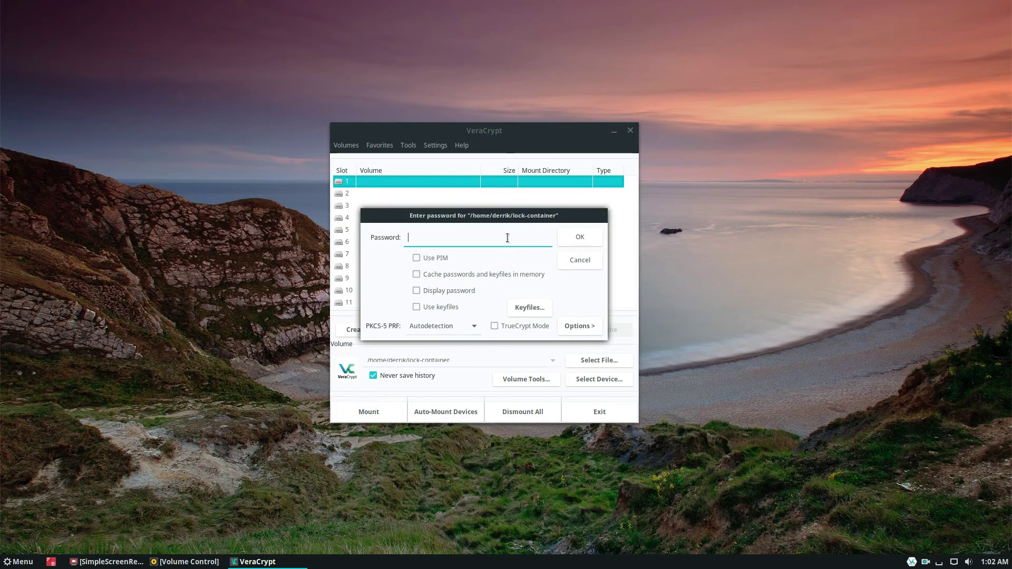
{"action": "type", "text": "•••••••"}
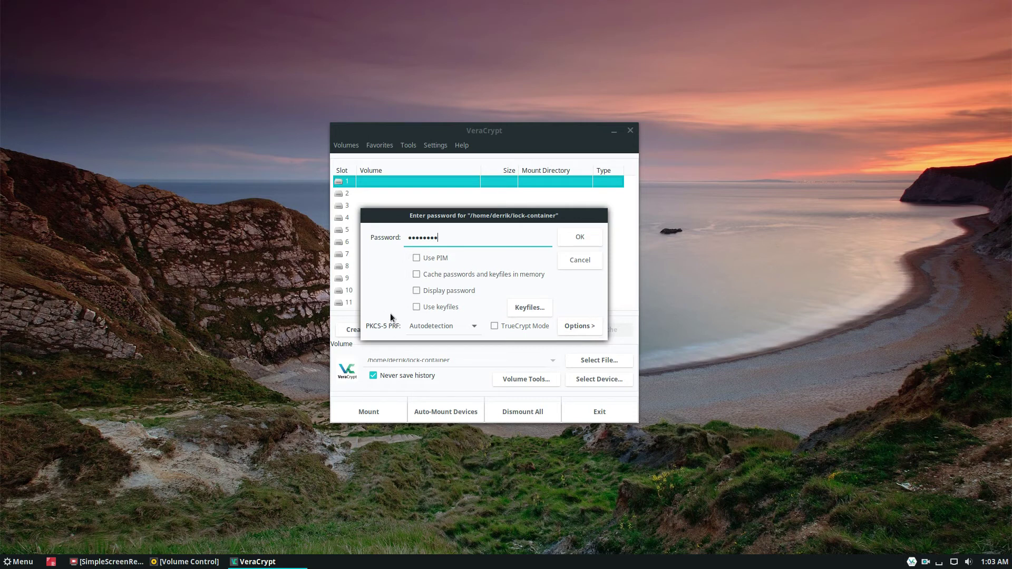
{"action": "left_click", "coordinate": [565, 237]}
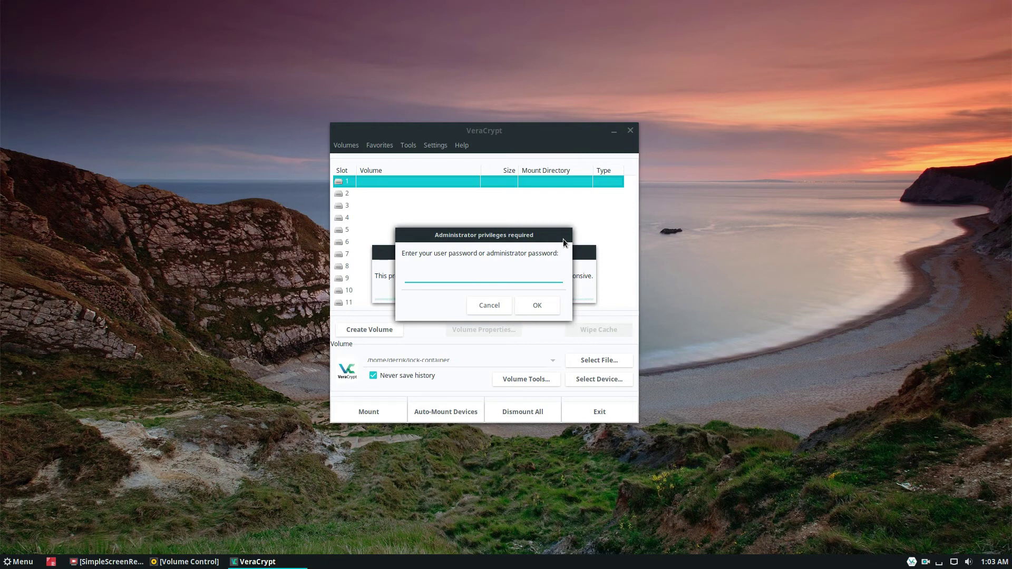
{"action": "type", "text": "••••••••"}
{"action": "key", "text": "Return"}
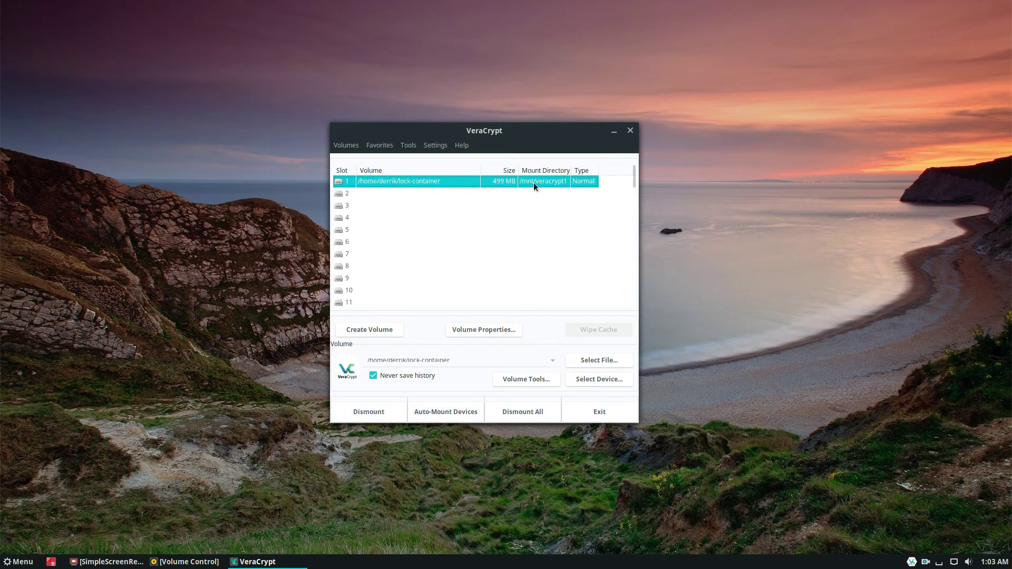
Step: Open a terminal beside the VeraCrypt window and list the block devices with lsblk
{"action": "left_click", "coordinate": [51, 562]}
{"action": "left_click_drag", "start_coordinate": [375, 159], "coordinate": [728, 198]}
{"action": "type", "text": "lsblk"}
{"action": "key", "text": "Return"}
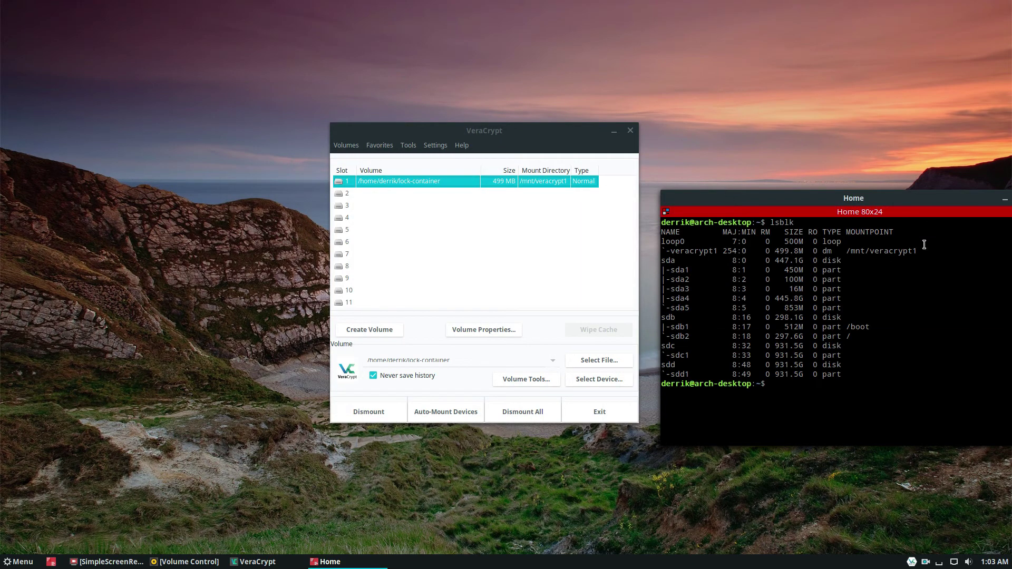
Step: Change to the /mnt/veracrypt1 directory, using its path copied from the device list, and create a test folder there with mkdir -p test
{"action": "left_click_drag", "start_coordinate": [924, 251], "coordinate": [846, 251]}
{"action": "right_click", "coordinate": [847, 251]}
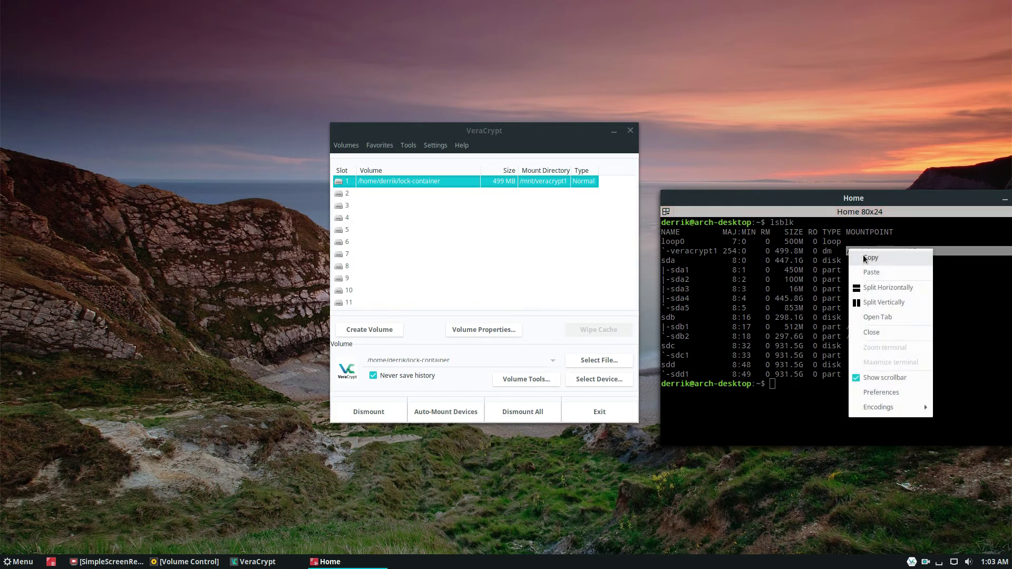
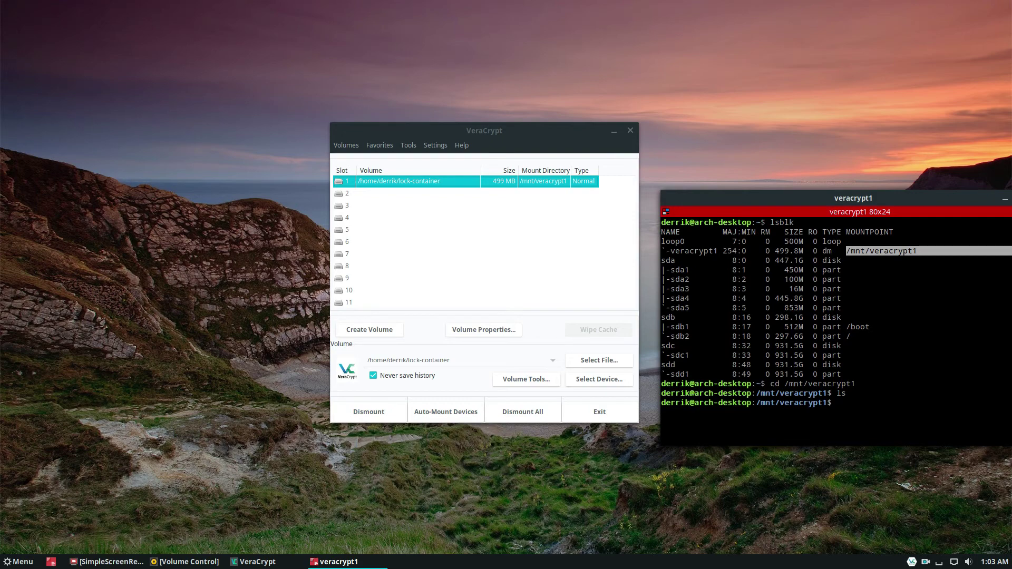
{"action": "type", "text": "mkdir -p test"}
{"action": "key", "text": "Return"}
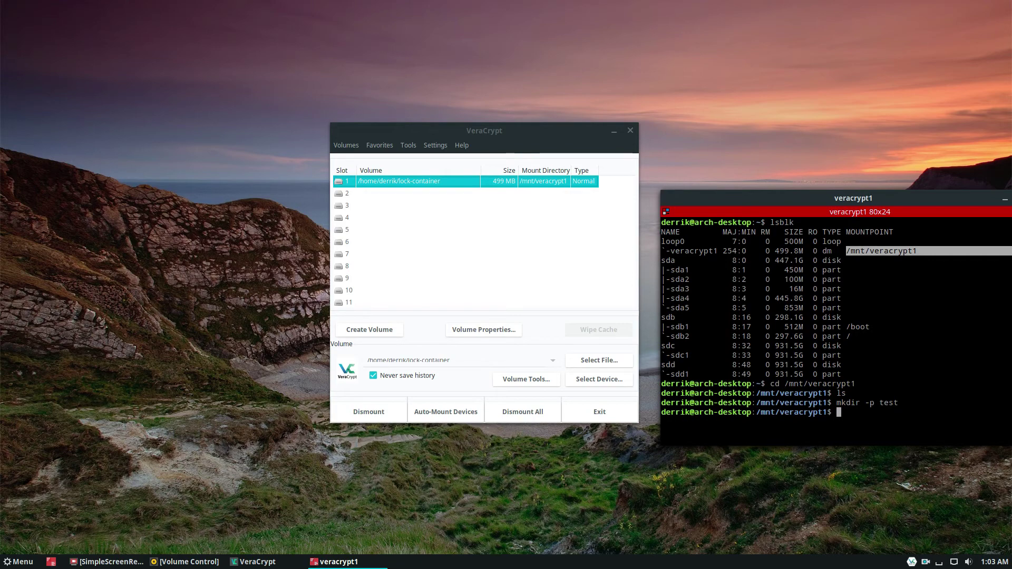
Step: Open the file manager and copy the seafile-server_6.2.3_i386.tar.gz archive from the Downloads folder
{"action": "left_click", "coordinate": [27, 564]}
{"action": "left_click", "coordinate": [30, 402]}
{"action": "double_click", "coordinate": [459, 92]}
{"action": "key", "text": "alt+Left"}
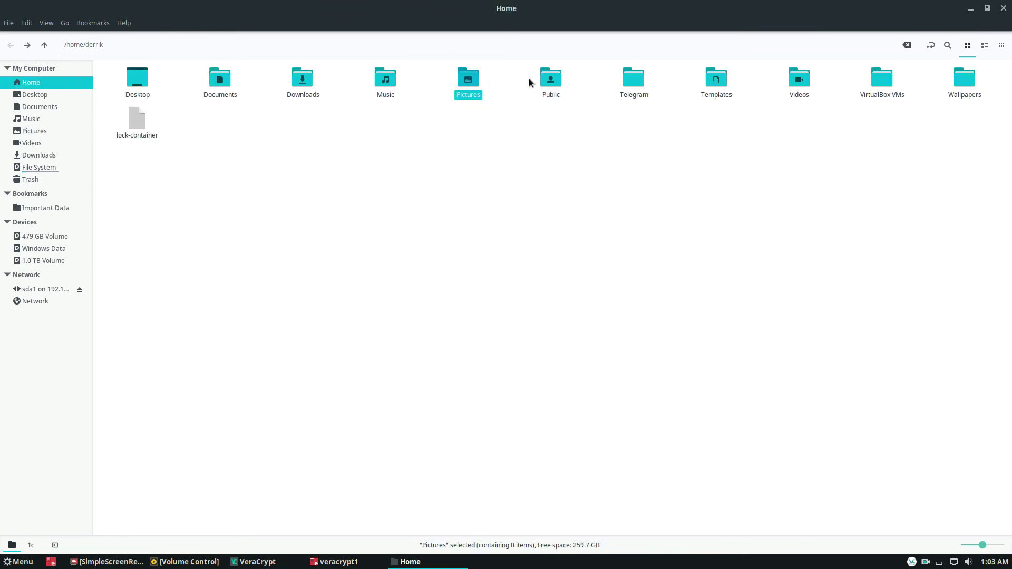
{"action": "double_click", "coordinate": [223, 95]}
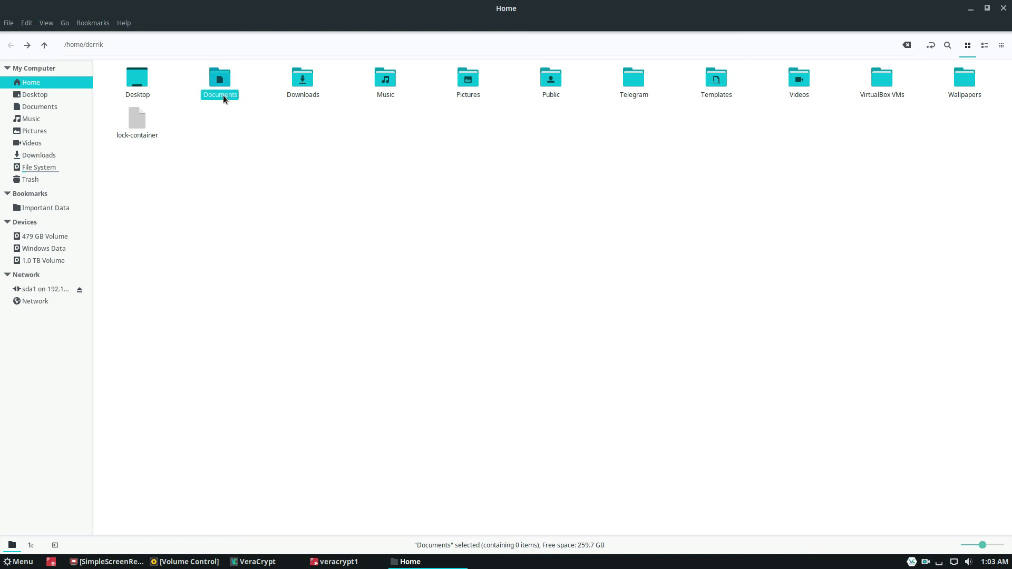
{"action": "key", "text": "alt+Left"}
{"action": "double_click", "coordinate": [301, 87]}
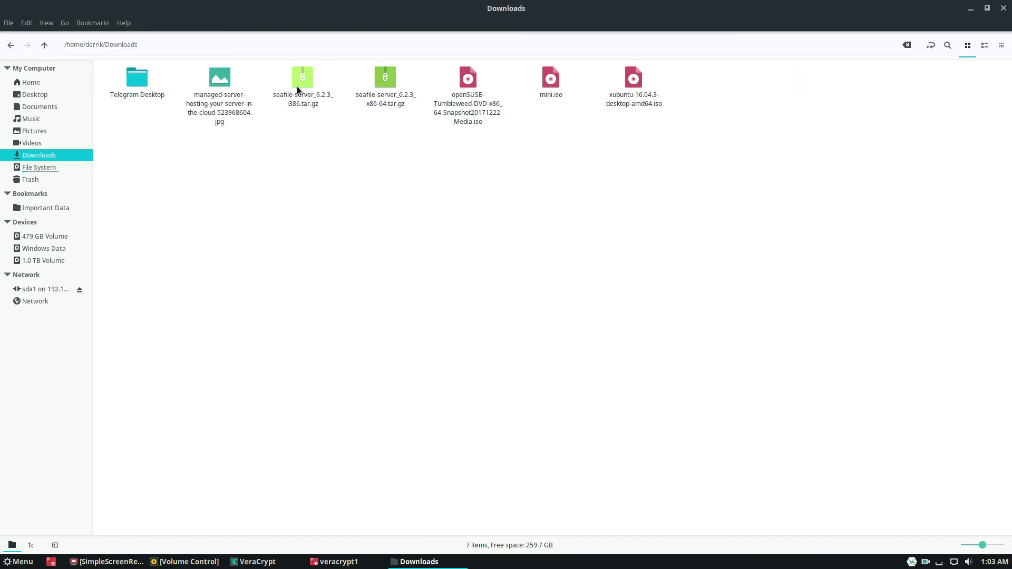
{"action": "right_click", "coordinate": [295, 89]}
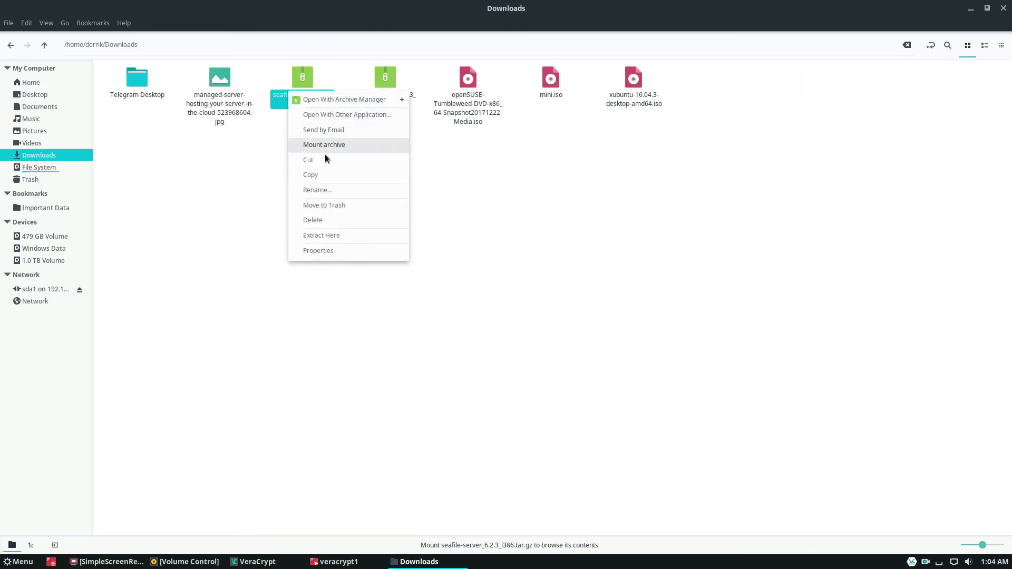
{"action": "left_click", "coordinate": [315, 176]}
Step: Go to /mnt, open the veracrypt1 folder and paste the copied archive into it
{"action": "key", "text": "alt+Left"}
{"action": "left_click", "coordinate": [138, 46]}
{"action": "key", "text": "ctrl+a"}
{"action": "type", "text": "/mnt"}
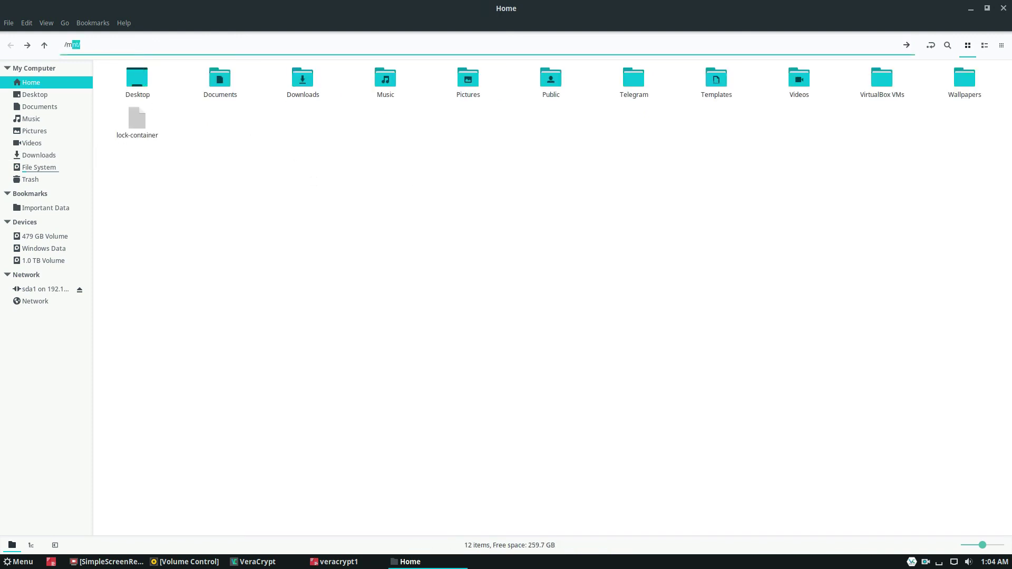
{"action": "type", "text": "/"}
{"action": "key", "text": "Return"}
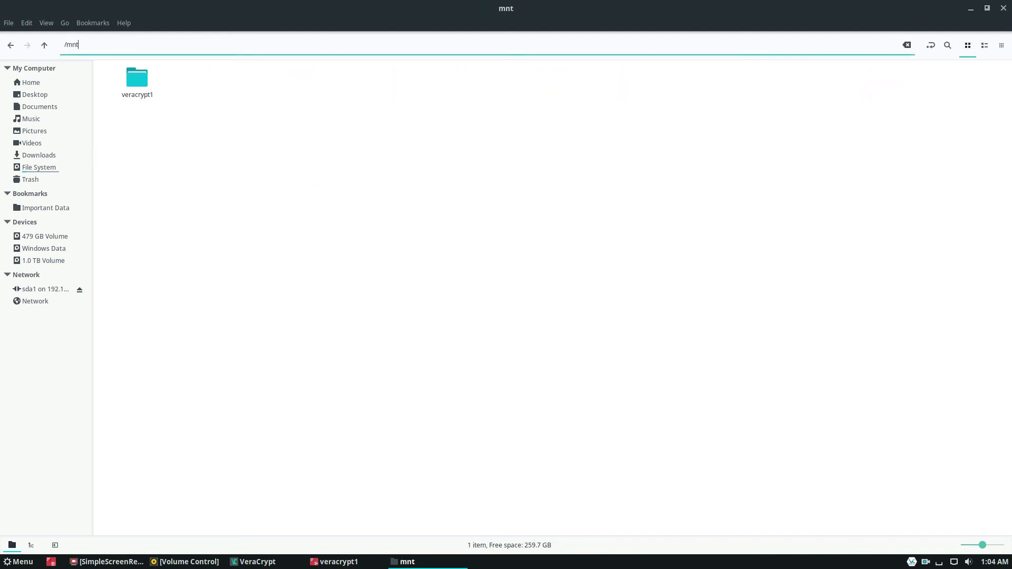
{"action": "left_click", "coordinate": [132, 95]}
{"action": "double_click", "coordinate": [132, 95]}
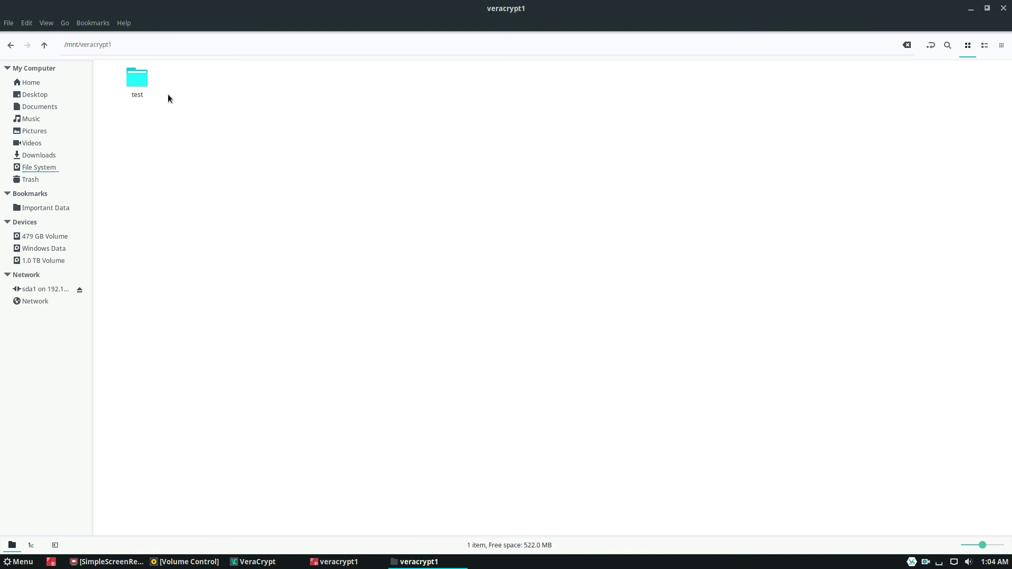
{"action": "right_click", "coordinate": [225, 78]}
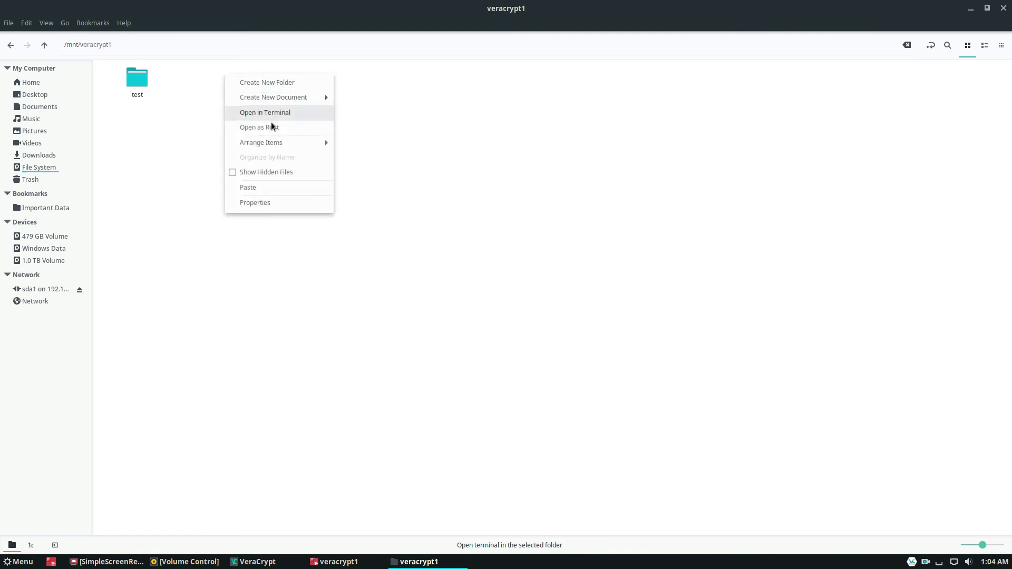
{"action": "left_click", "coordinate": [261, 190]}
{"action": "left_click", "coordinate": [424, 143]}
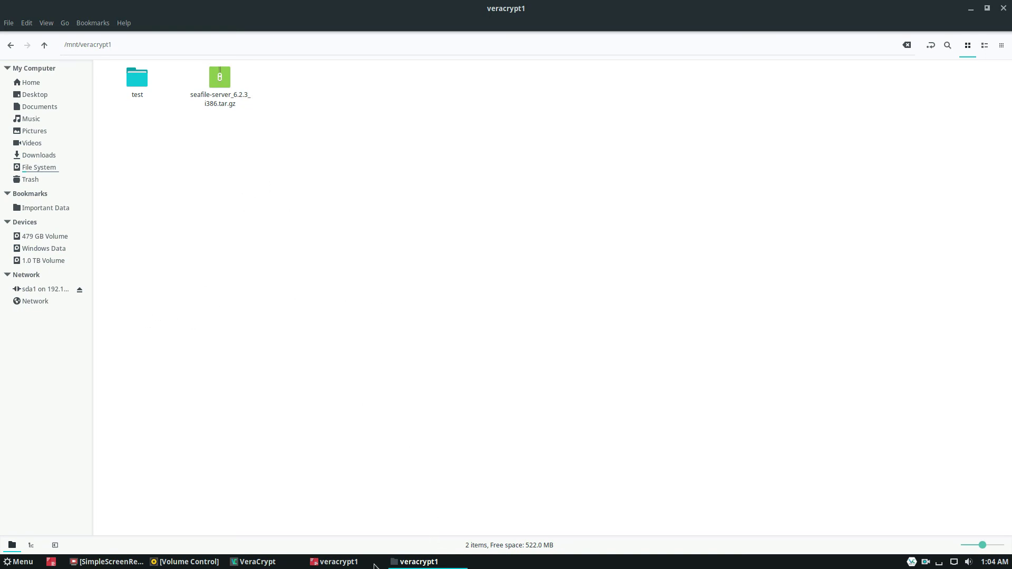
Step: Switch to VeraCrypt and try to dismount all volumes
{"action": "left_click", "coordinate": [249, 564]}
{"action": "left_click_drag", "start_coordinate": [377, 131], "coordinate": [559, 87]}
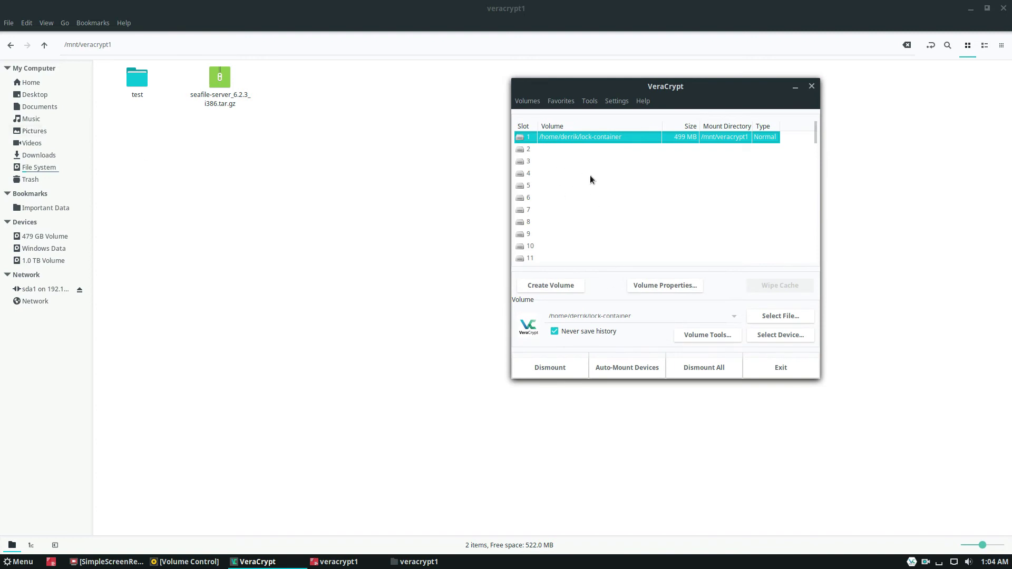
{"action": "left_click", "coordinate": [691, 368]}
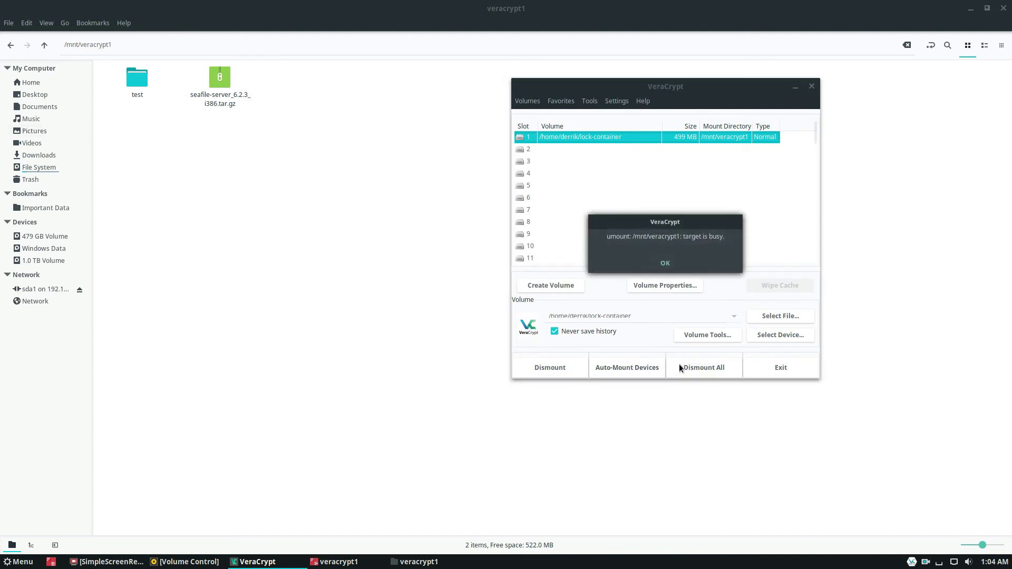
{"action": "left_click", "coordinate": [664, 263]}
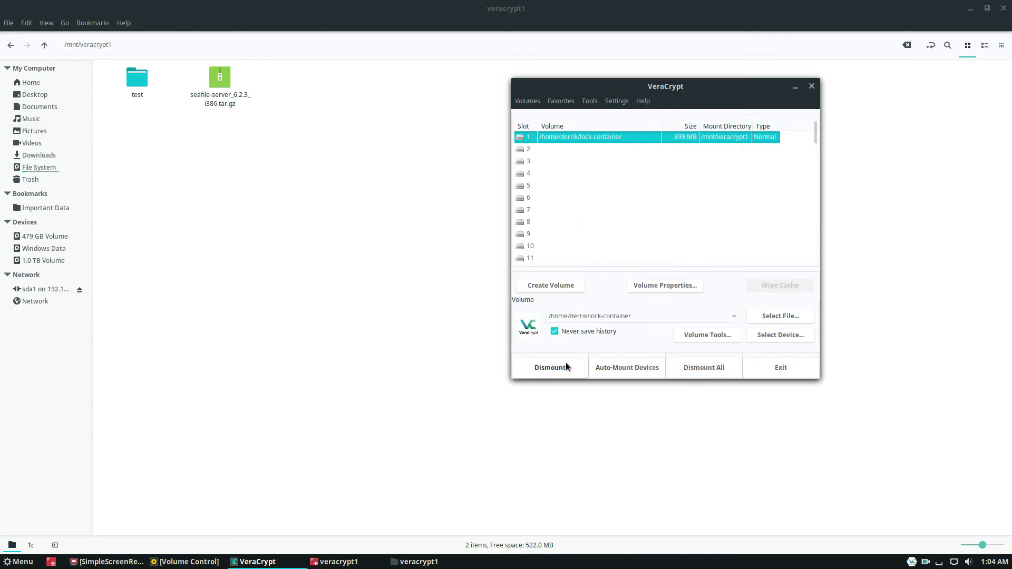
Step: Close the file manager window and retry dismounting all volumes with the terminal still open
{"action": "left_click", "coordinate": [1003, 7]}
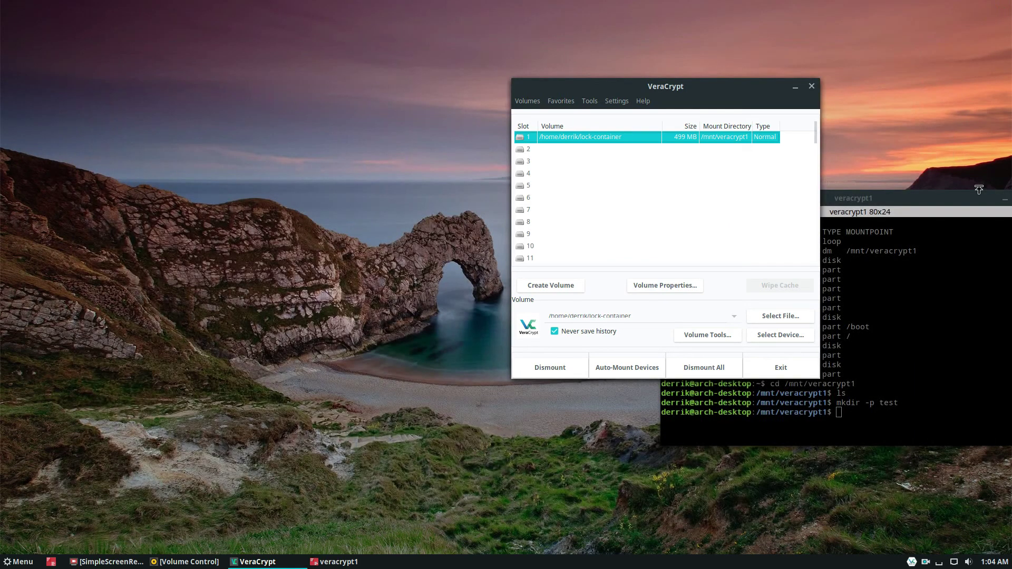
{"action": "left_click_drag", "start_coordinate": [918, 202], "coordinate": [191, 130]}
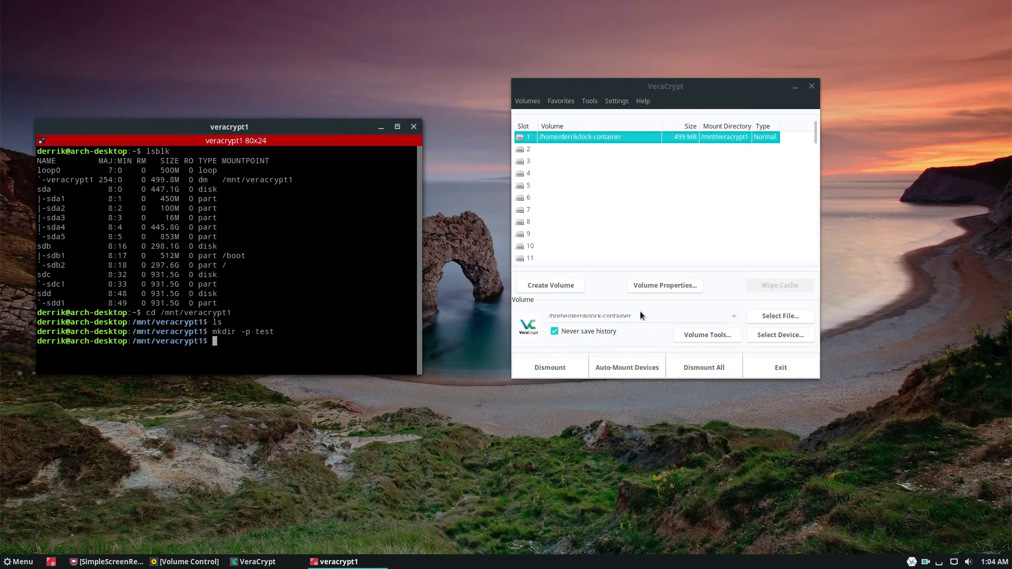
{"action": "left_click", "coordinate": [704, 363]}
{"action": "left_click_drag", "start_coordinate": [248, 128], "coordinate": [296, 83]}
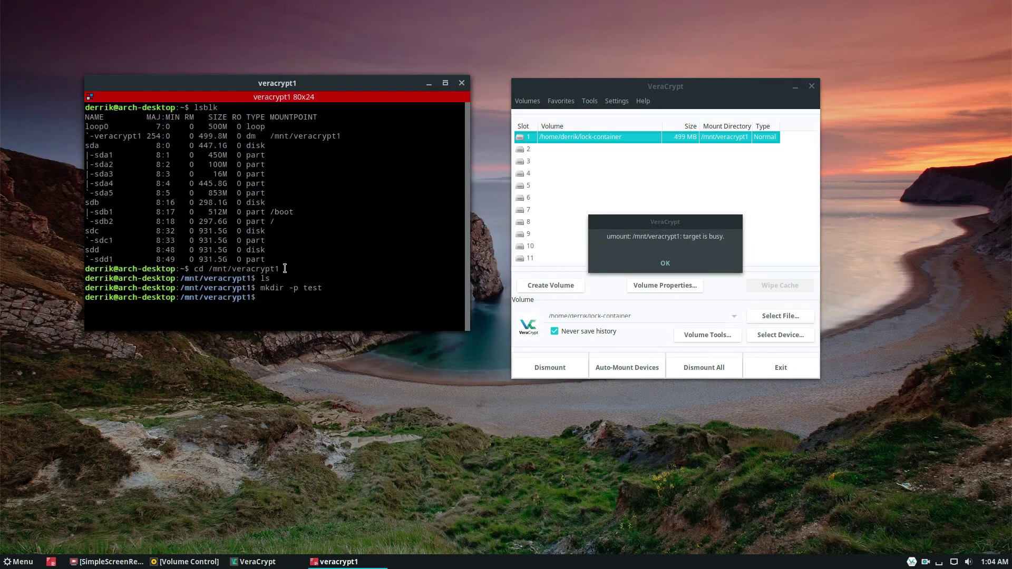
{"action": "left_click", "coordinate": [665, 264]}
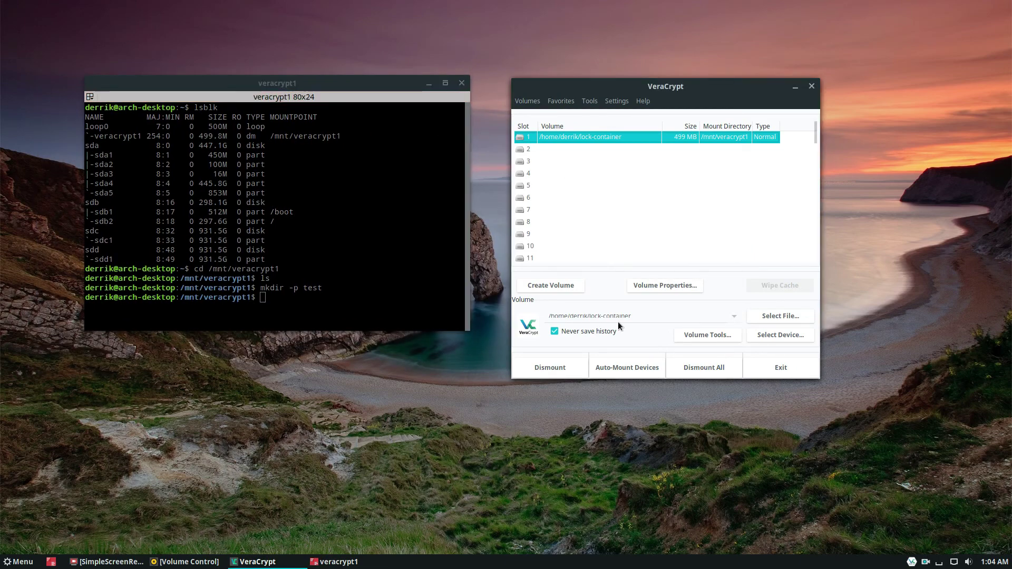
{"action": "left_click", "coordinate": [706, 366]}
{"action": "left_click", "coordinate": [675, 265]}
Step: Switch to the terminal, leave the mounted directory with cd, and end the session with exit
{"action": "key", "text": "alt+Tab"}
{"action": "type", "text": "cd"}
{"action": "key", "text": "Return"}
{"action": "type", "text": "exit"}
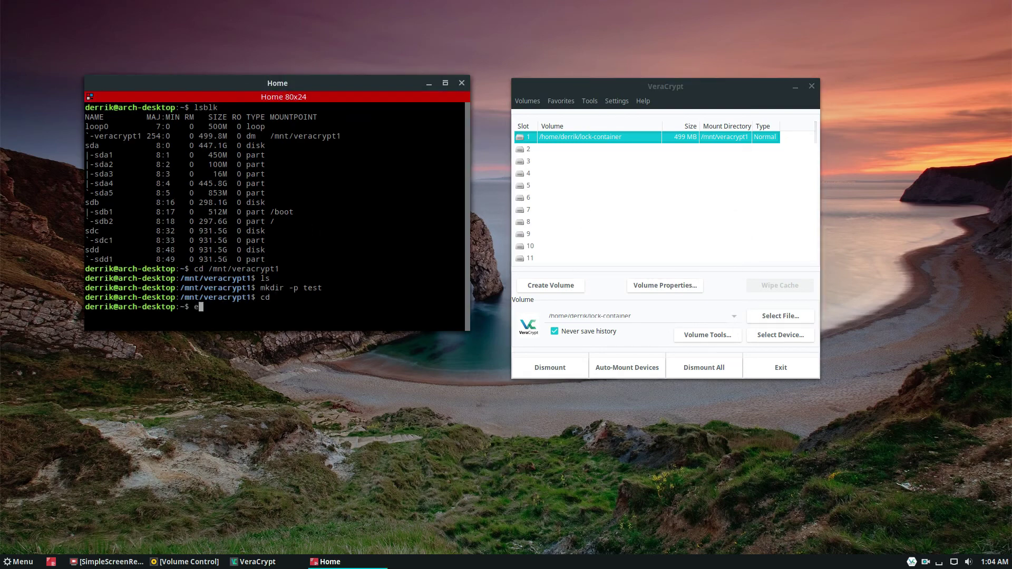
{"action": "key", "text": "Return"}
Step: Dismount all volumes and close VeraCrypt
{"action": "left_click", "coordinate": [705, 369]}
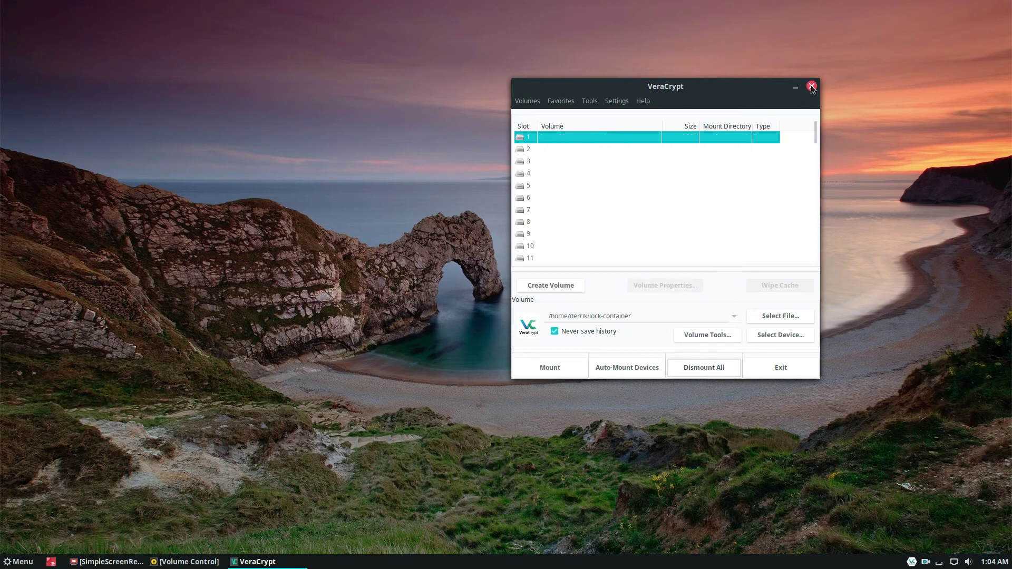
{"action": "left_click", "coordinate": [811, 86]}
Step: Open the file manager to check the lock-container file in the home folder and the contents of /mnt
{"action": "left_click", "coordinate": [26, 561]}
{"action": "left_click", "coordinate": [30, 401]}
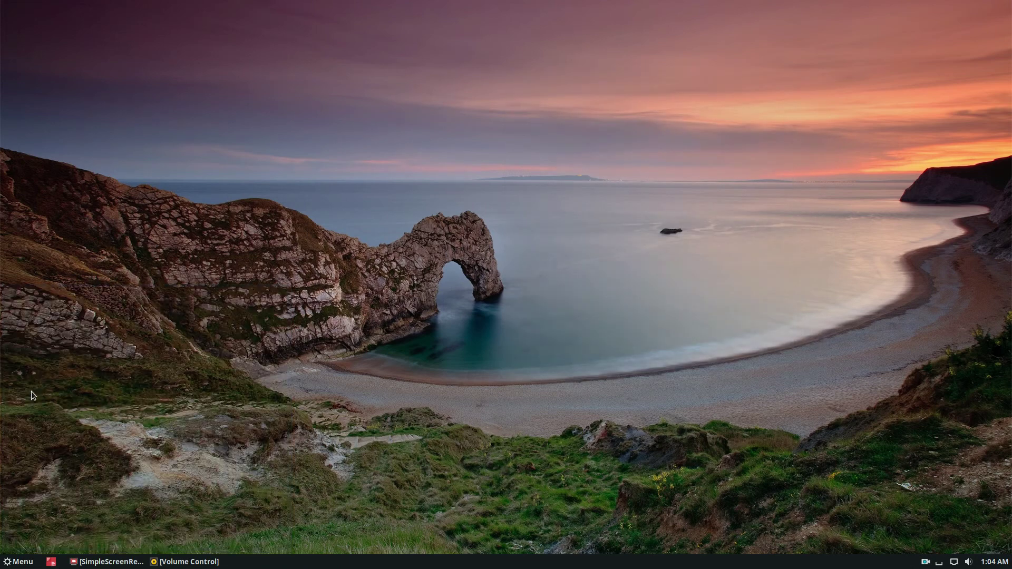
{"action": "left_click", "coordinate": [143, 135]}
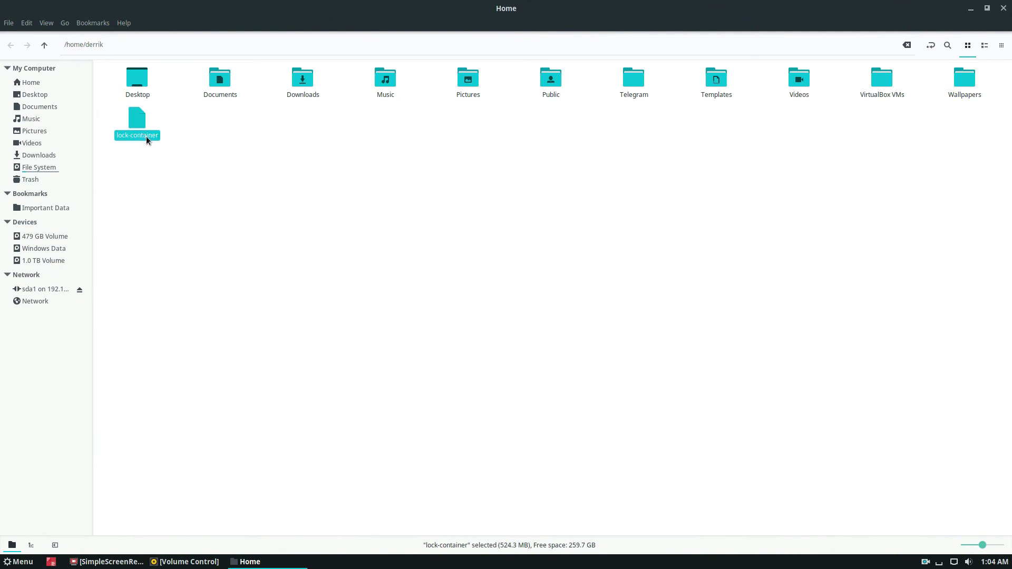
{"action": "left_click", "coordinate": [284, 204]}
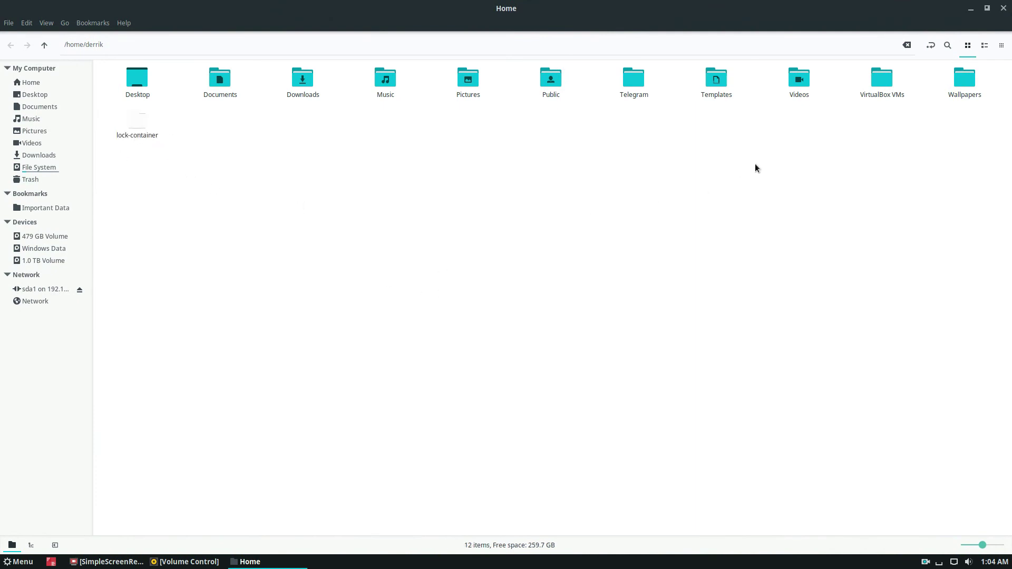
{"action": "left_click", "coordinate": [125, 41]}
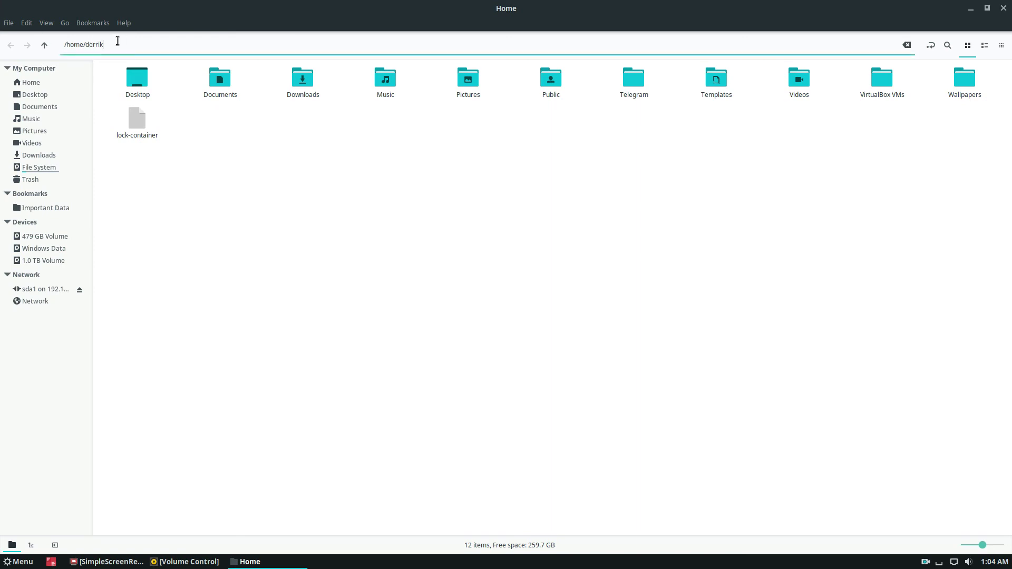
{"action": "type", "text": "/mnt"}
{"action": "key", "text": "Return"}
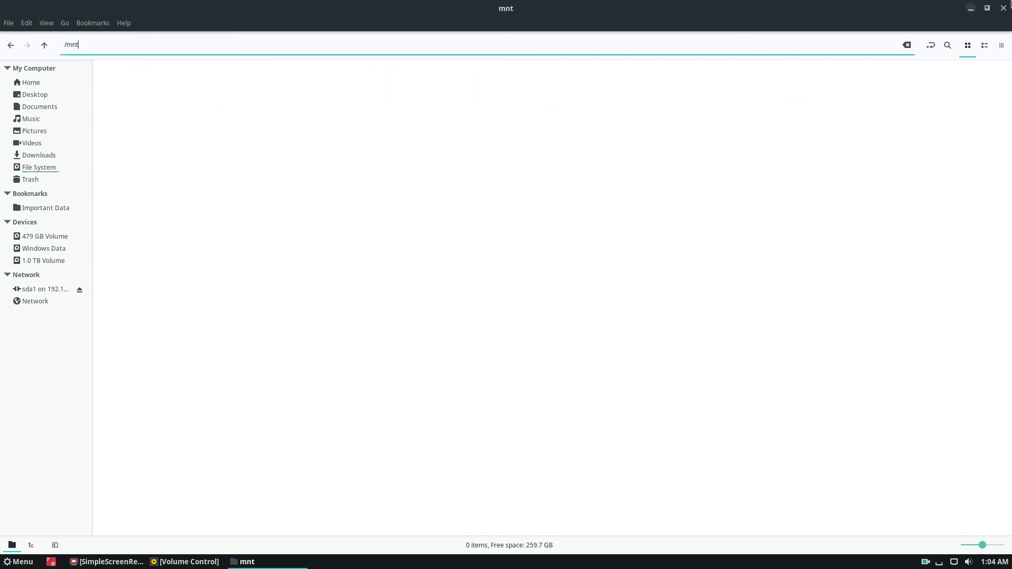
Step: Close the file manager window and launch VeraCrypt again
{"action": "key", "text": "ctrl+w"}
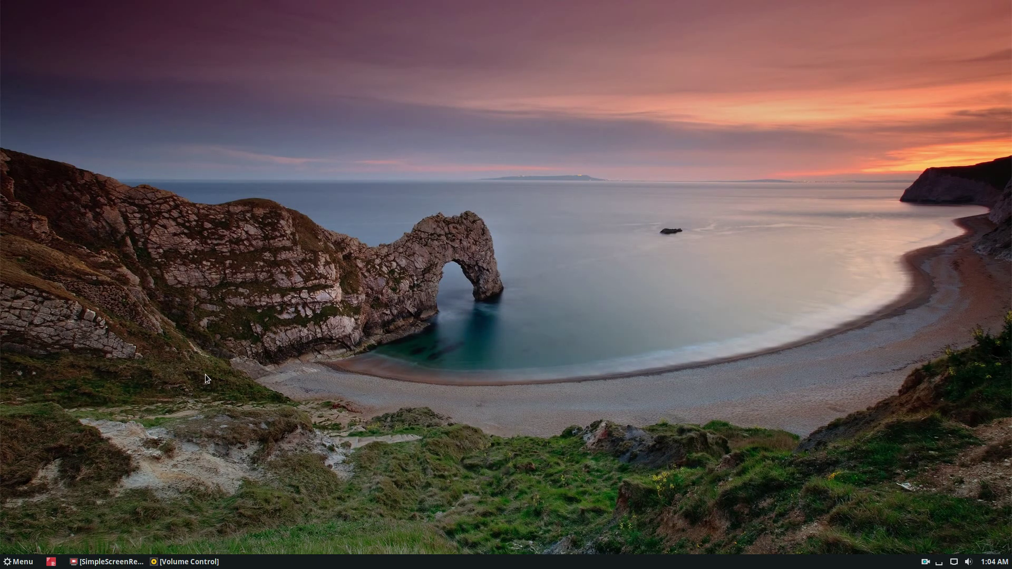
{"action": "key", "text": "super"}
{"action": "type", "text": "ver"}
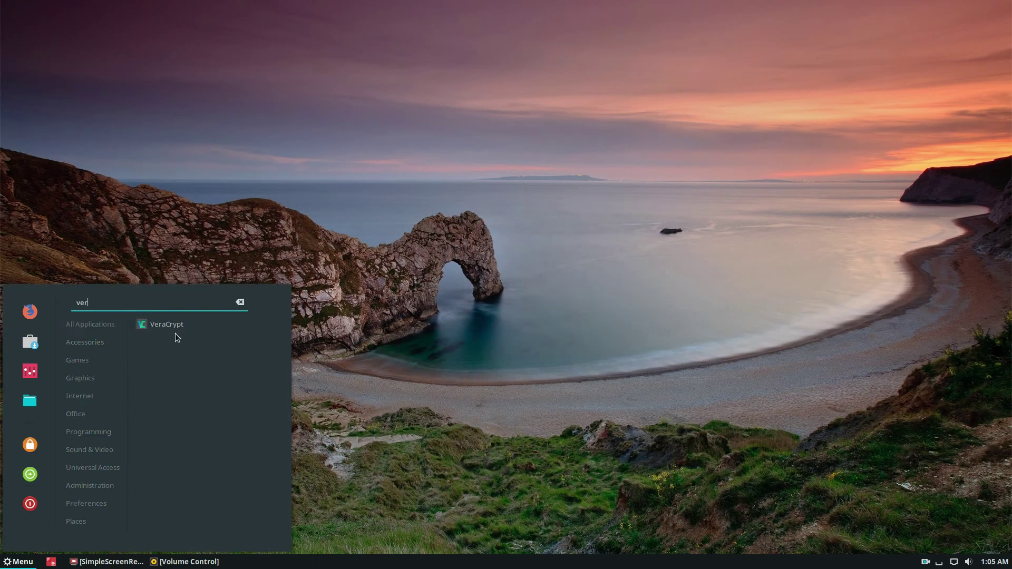
{"action": "left_click", "coordinate": [176, 332]}
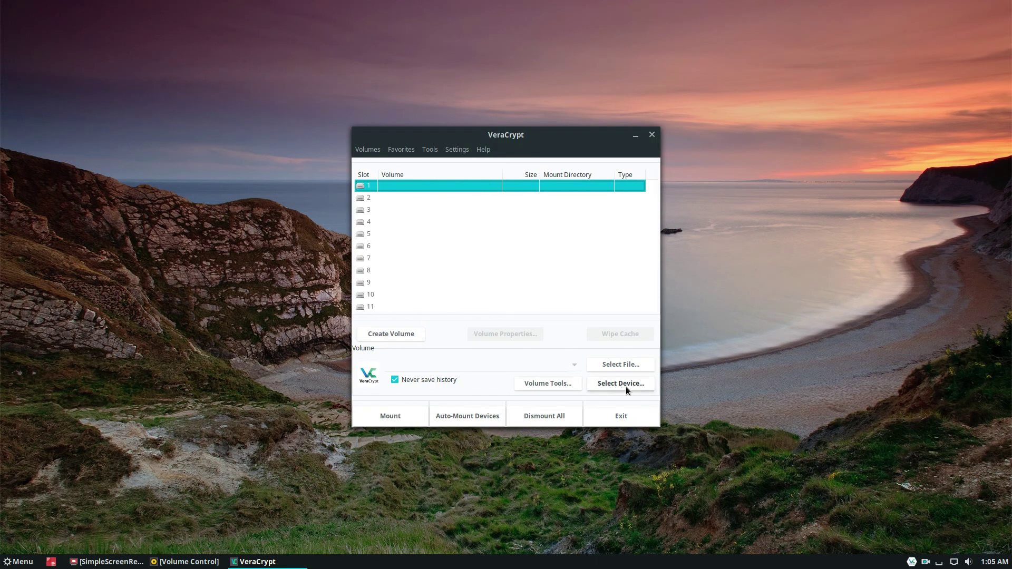
Step: Choose the lock-container file in the home folder as the volume to mount
{"action": "left_click", "coordinate": [629, 370]}
{"action": "left_click", "coordinate": [366, 247]}
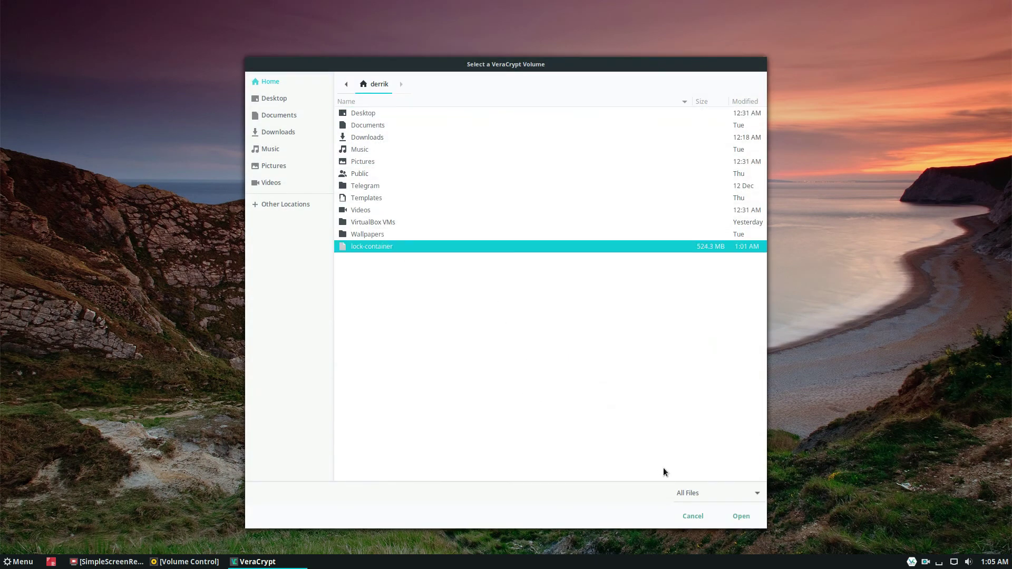
{"action": "left_click", "coordinate": [727, 514]}
Step: Mount the lock-container volume in slot 1, entering the volume password and the administrator password
{"action": "left_click", "coordinate": [390, 416]}
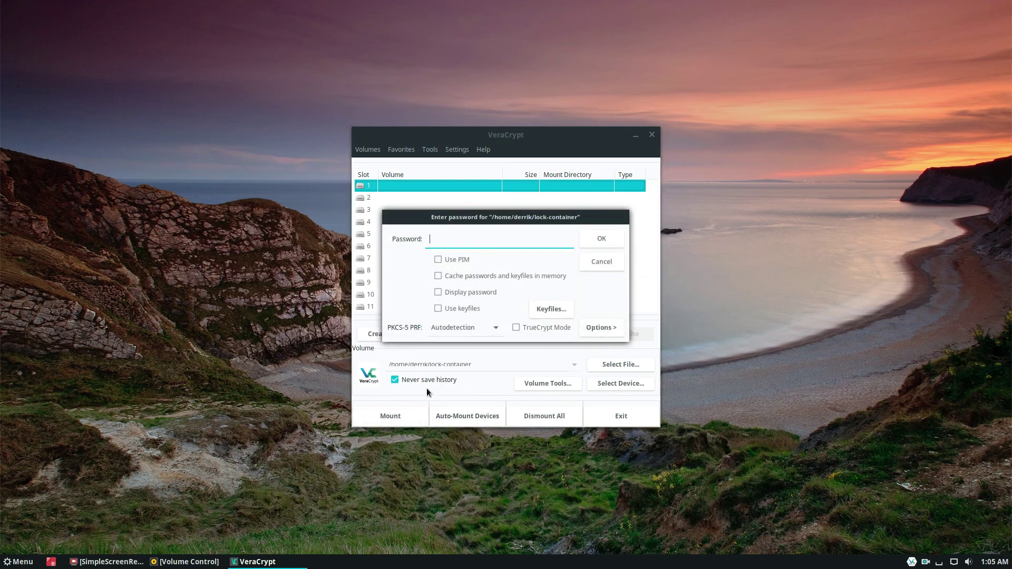
{"action": "type", "text": "********"}
{"action": "key", "text": "Return"}
{"action": "type", "text": "********"}
{"action": "key", "text": "Return"}
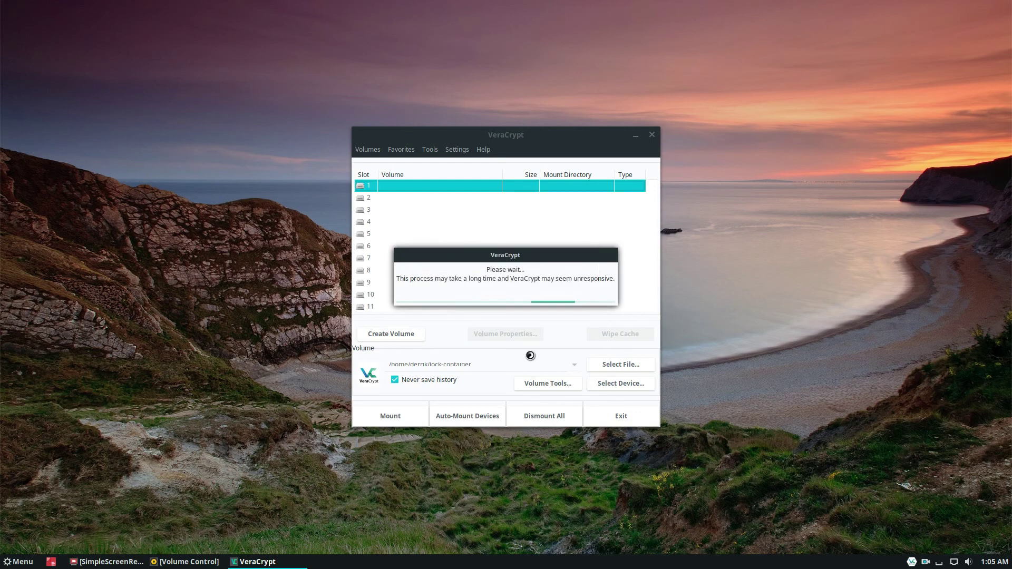
Step: Open a terminal and change to the mounted volume's directory with cd /mnt/veracrypt1
{"action": "left_click", "coordinate": [57, 563]}
{"action": "type", "text": "exit"}
{"action": "key", "text": "BackSpace"}
{"action": "key", "text": "BackSpace"}
{"action": "key", "text": "BackSpace"}
{"action": "key", "text": "BackSpace"}
{"action": "type", "text": "ls"}
{"action": "key", "text": "Up"}
{"action": "key", "text": "Return"}
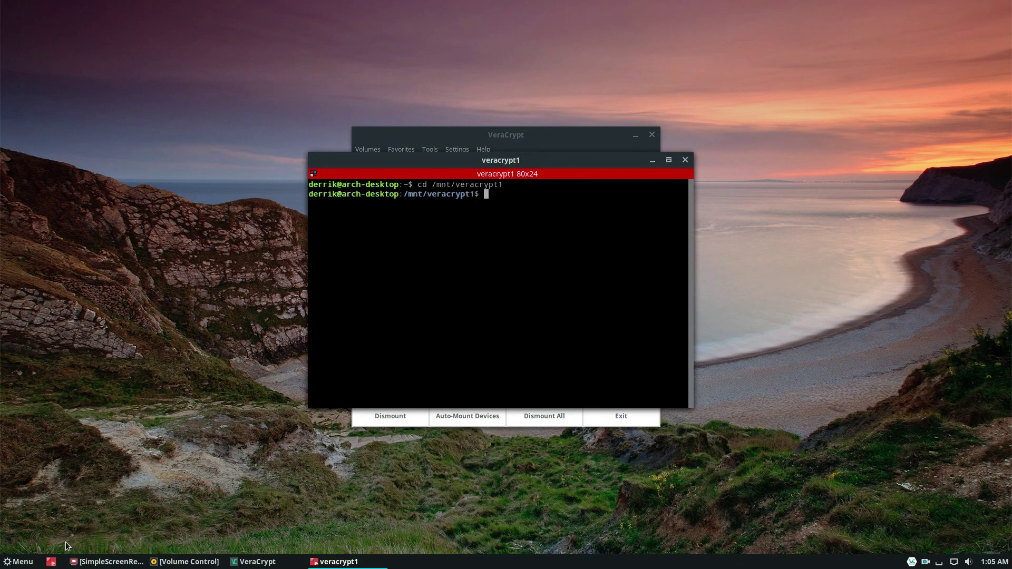
Step: List the files in the mounted volume with ls, and minimize the terminal to return to VeraCrypt
{"action": "type", "text": "ls"}
{"action": "key", "text": "Return"}
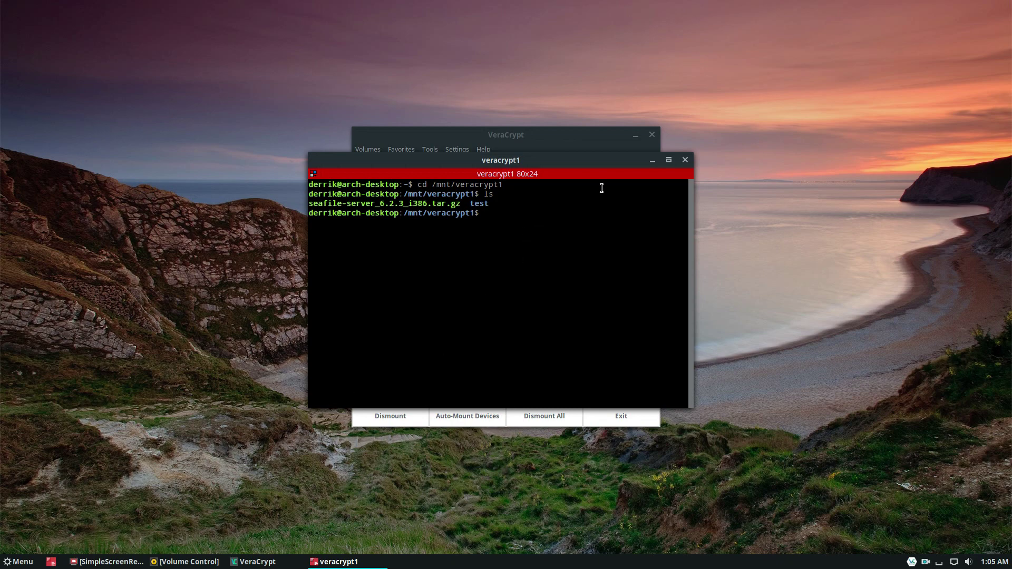
{"action": "left_click", "coordinate": [651, 161]}
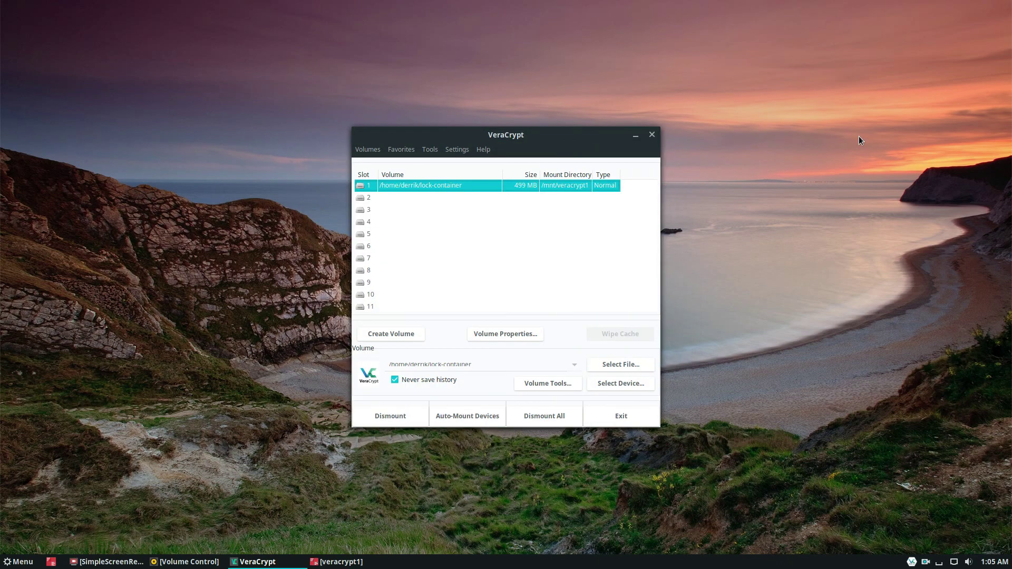